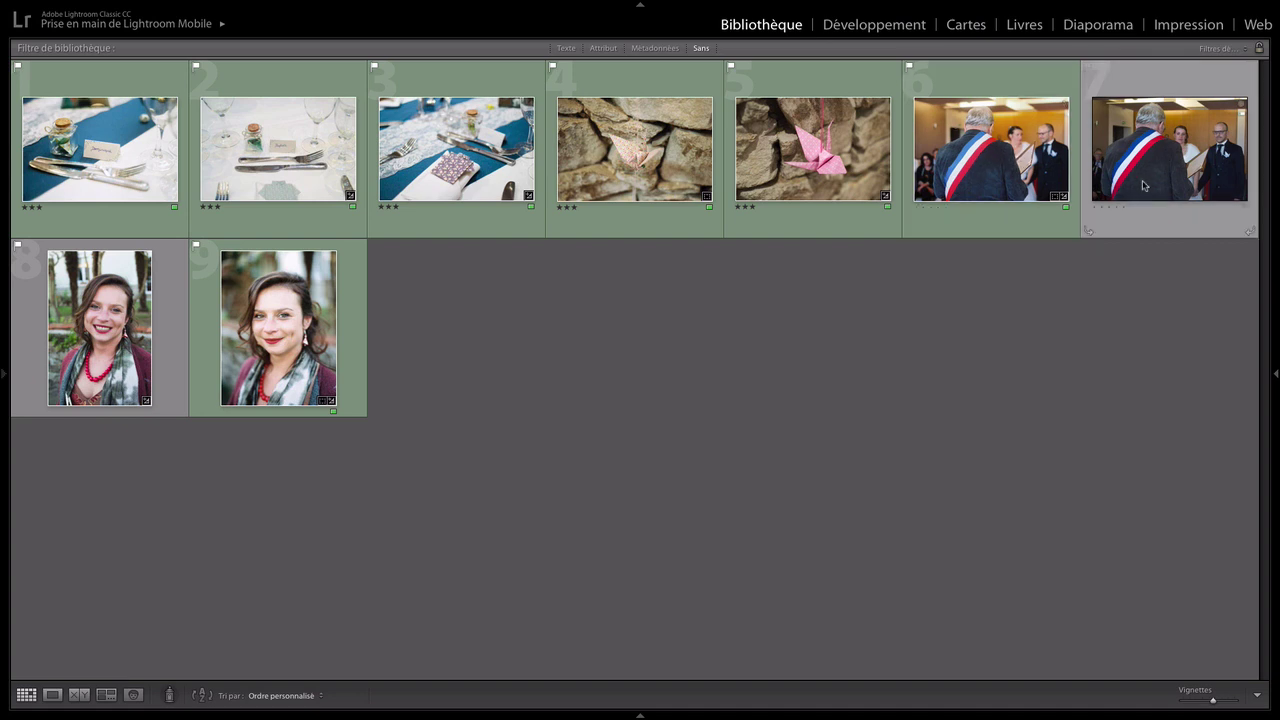
# Open the blue-tablecloth place-card photo in Loupe view and define it as the reference photo
pyautogui.press('e')
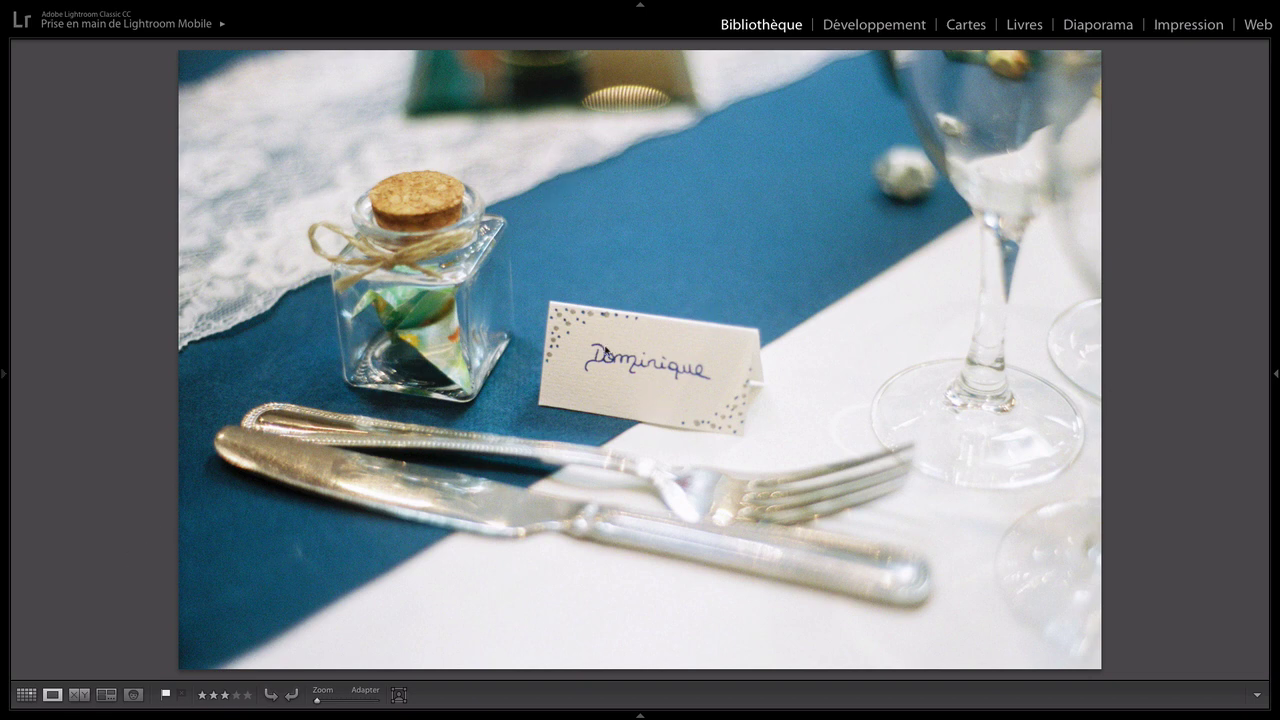
pyautogui.rightClick(606, 350)
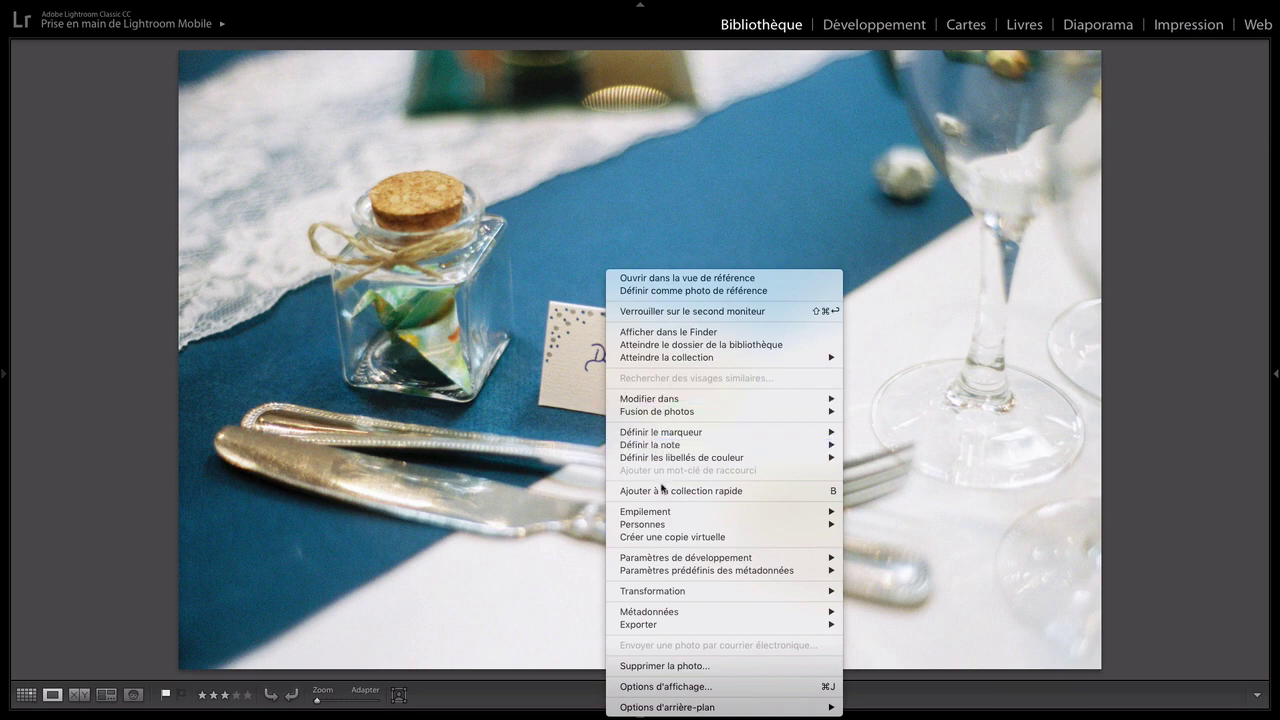
pyautogui.click(680, 291)
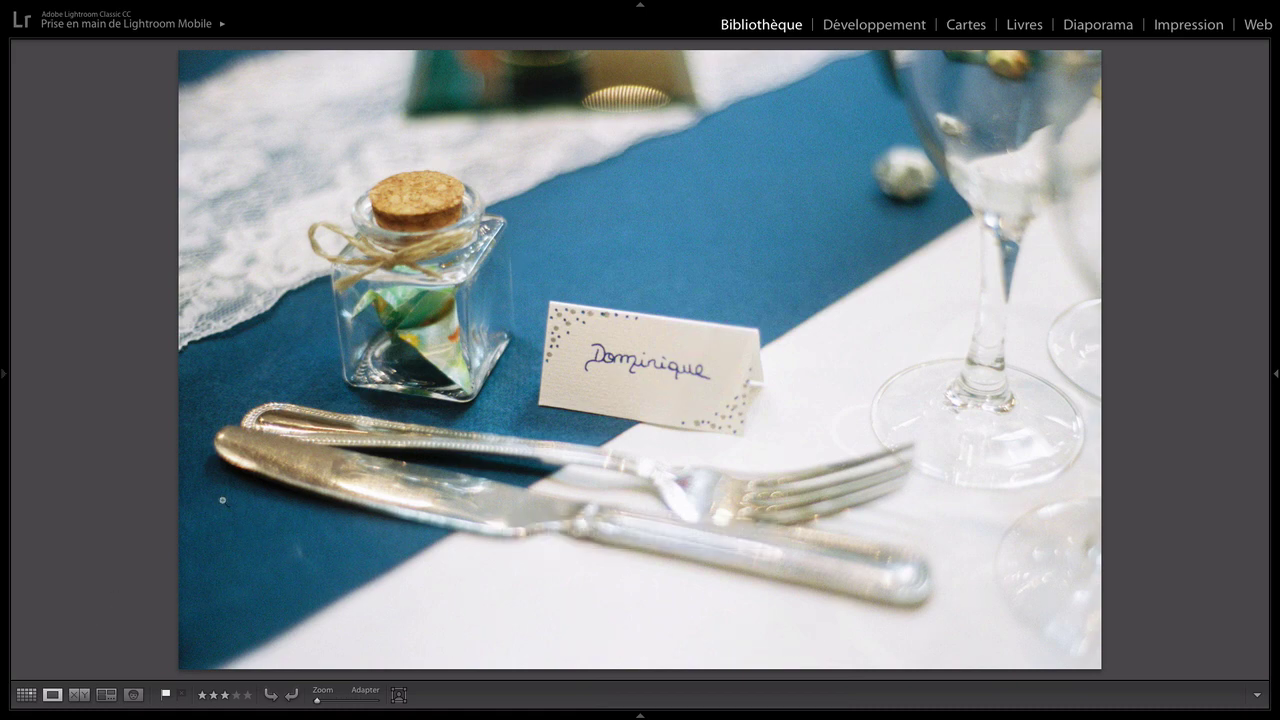
# Compare the two place-card photos side by side, and open the reference view in the Develop module with its editing history in sight
pyautogui.click(80, 699)
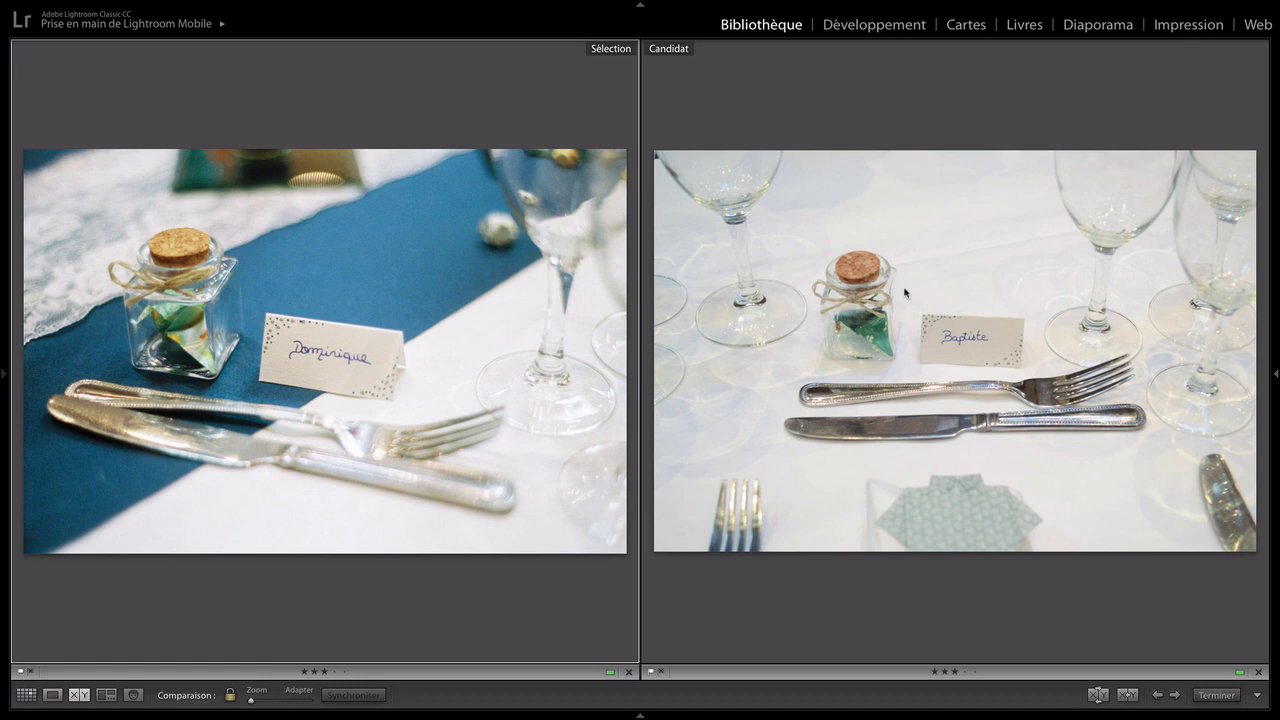
pyautogui.click(5, 373)
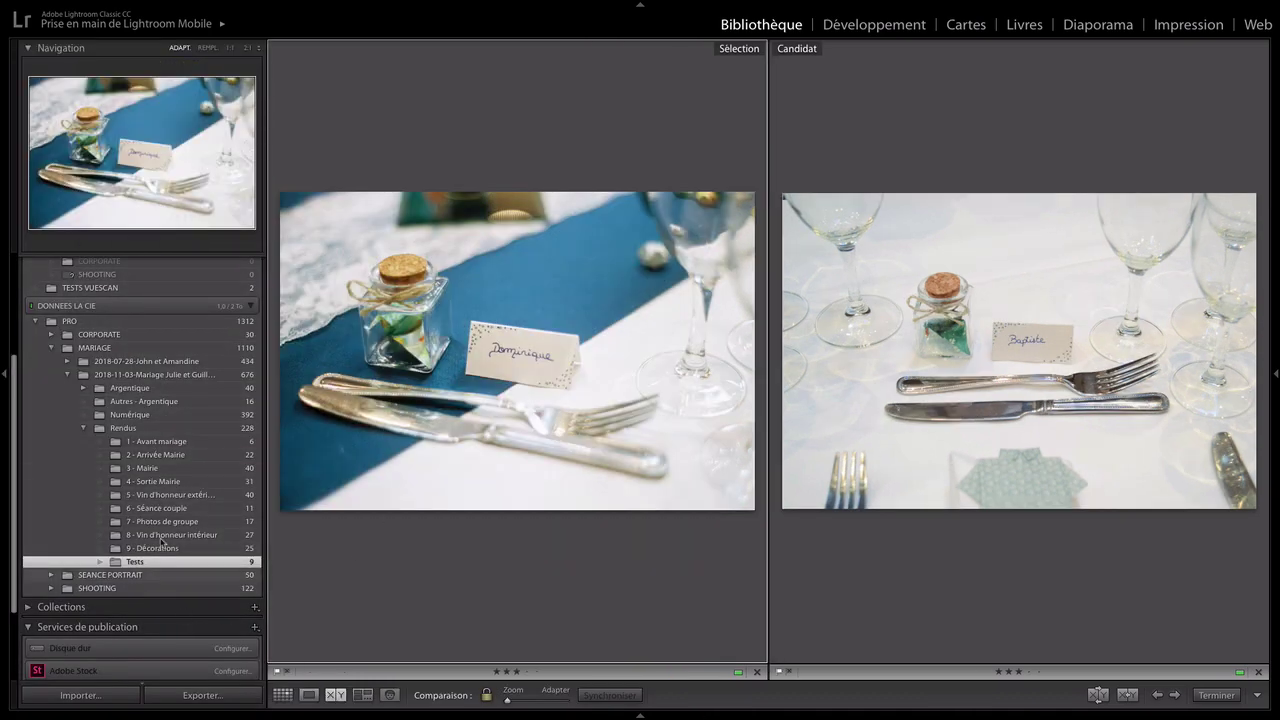
pyautogui.click(891, 28)
pyautogui.scroll(-1, 134, 471)
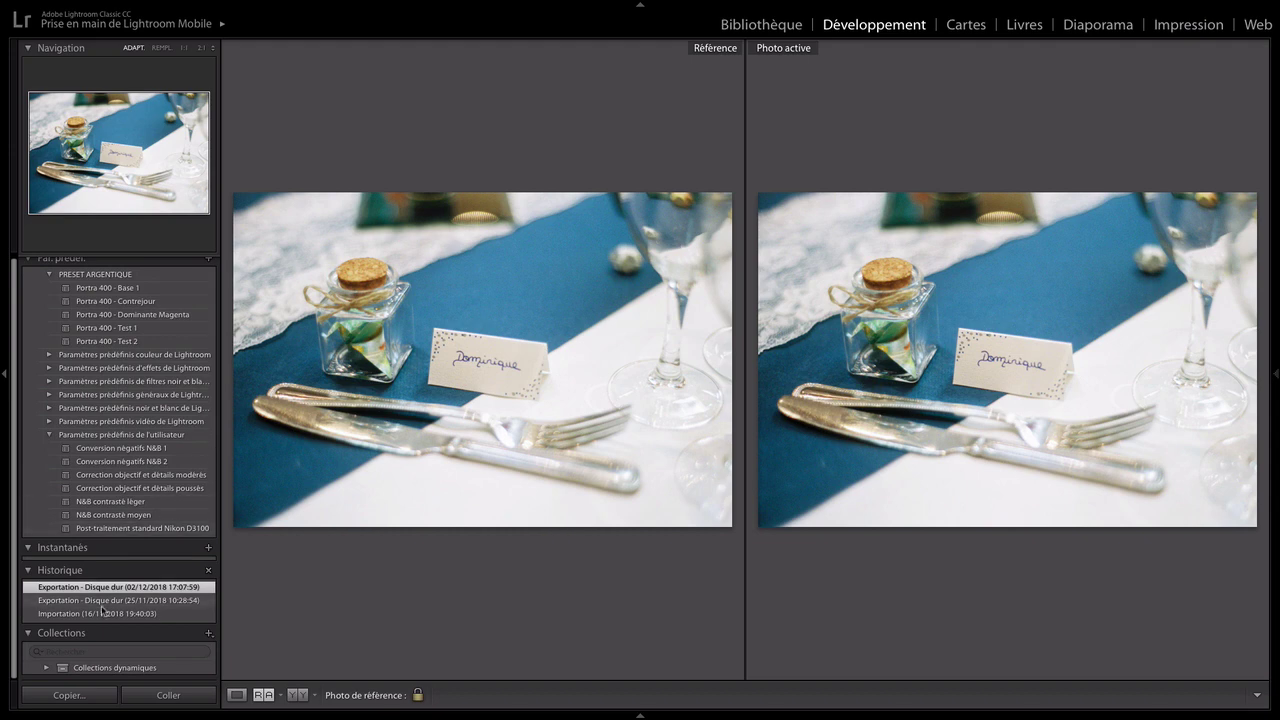
# Inspect the active photo's grain at close range, and make the white-tablecloth photo active beside the reference
pyautogui.click(907, 403)
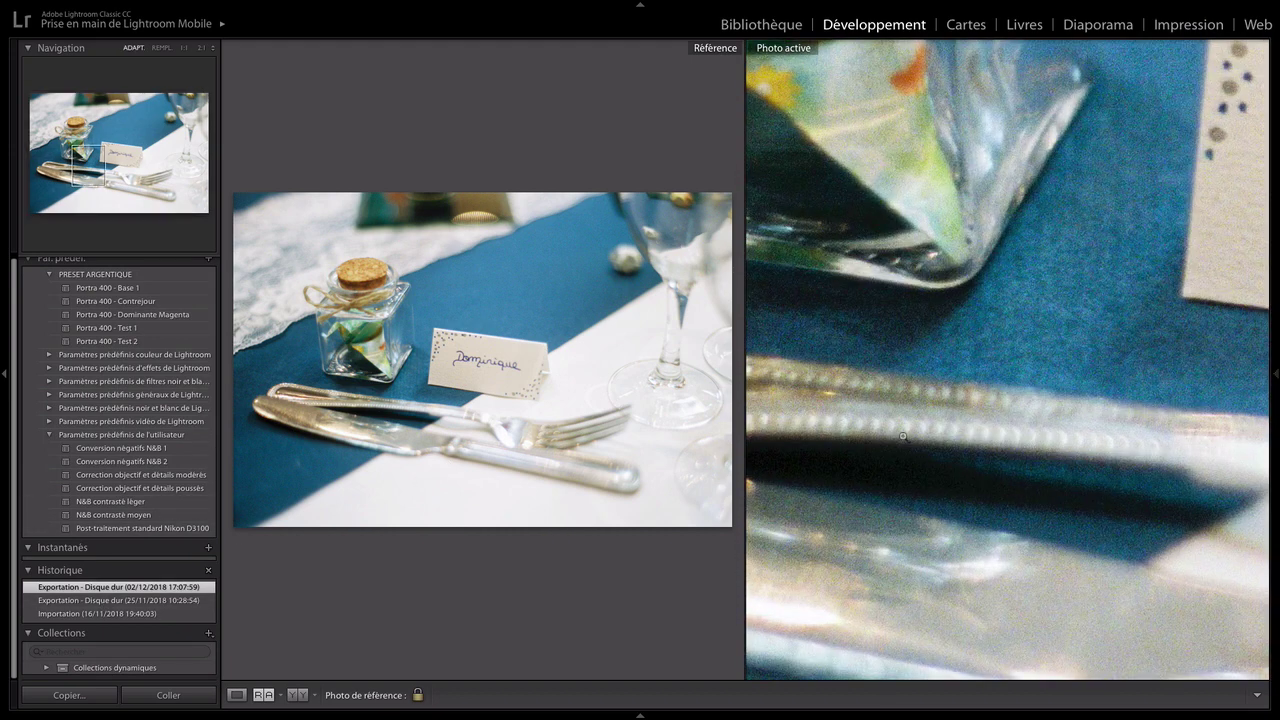
pyautogui.click(904, 435)
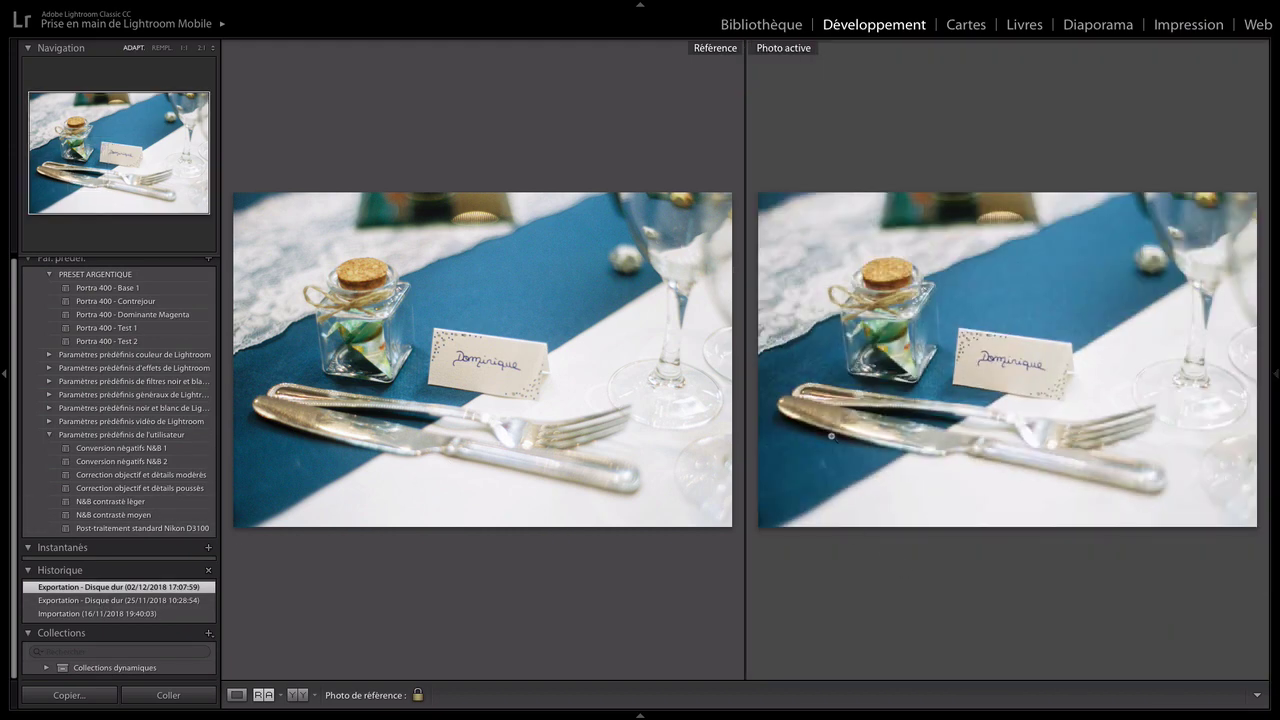
pyautogui.press('Right')
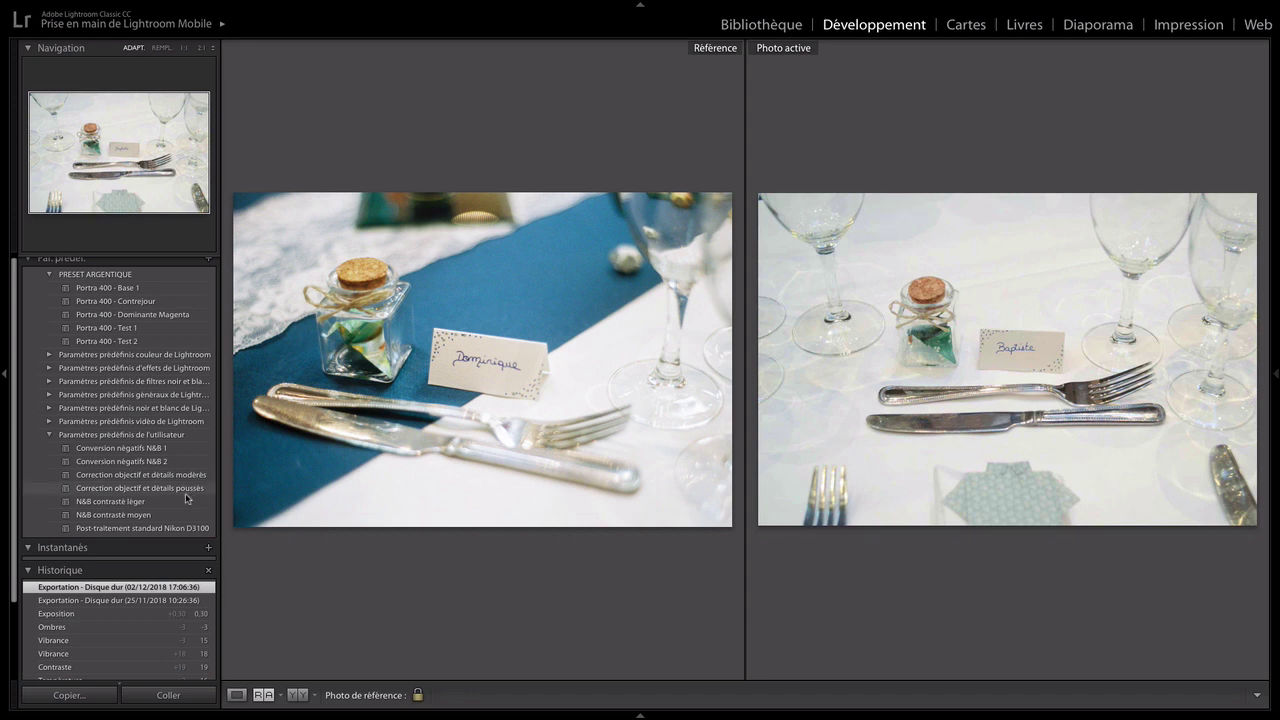
# Review the white-tablecloth photo's history from its import state through the custom white balance to the Temperature -16 adjustment
pyautogui.scroll(-3, 188, 495)
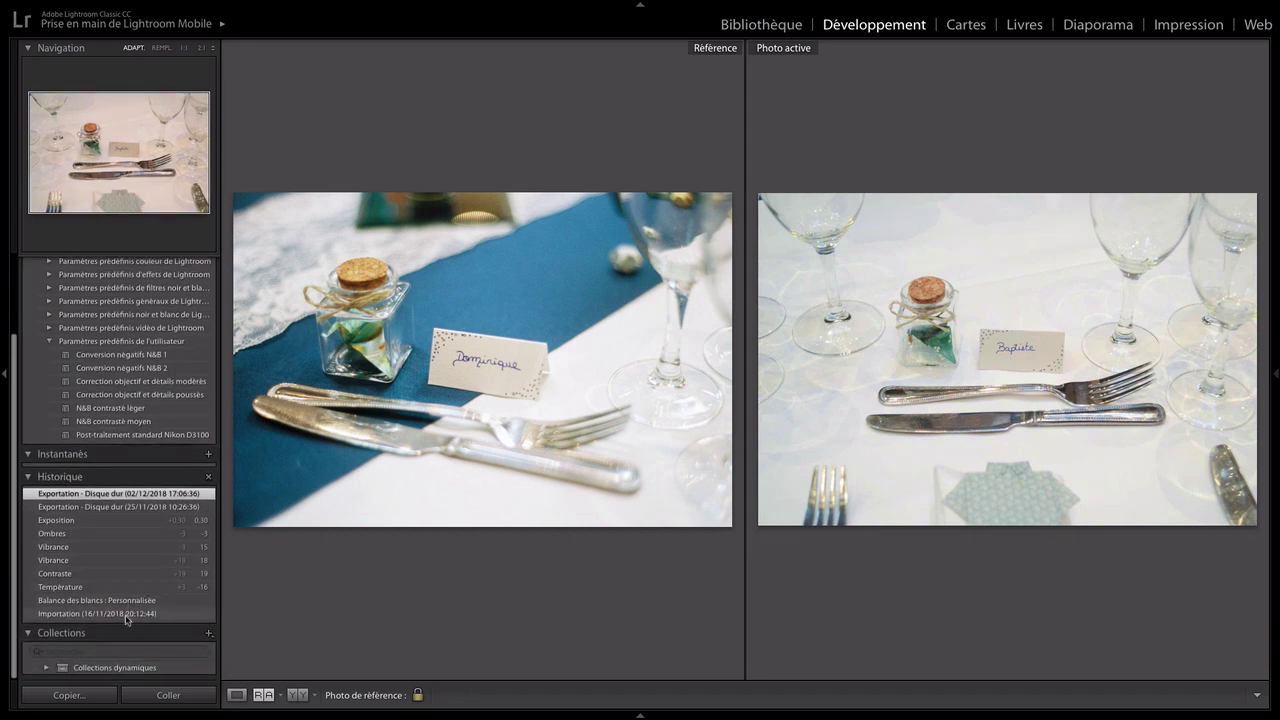
pyautogui.click(113, 614)
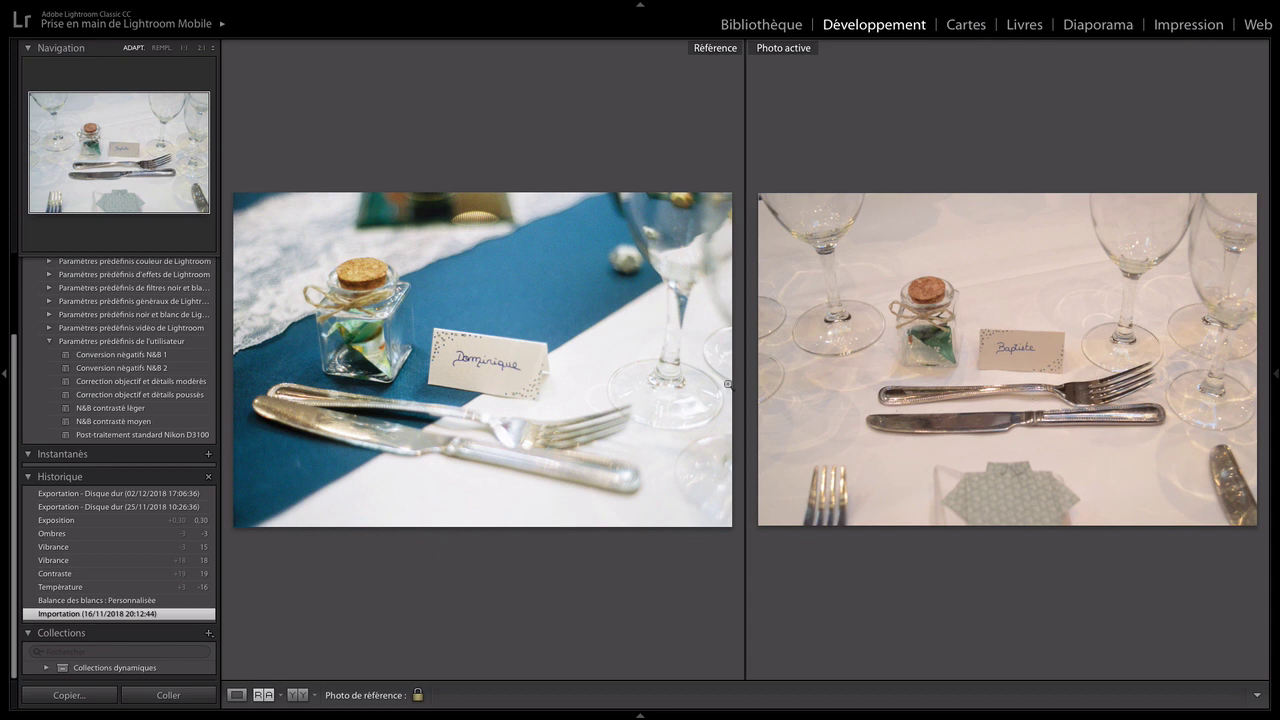
pyautogui.click(150, 601)
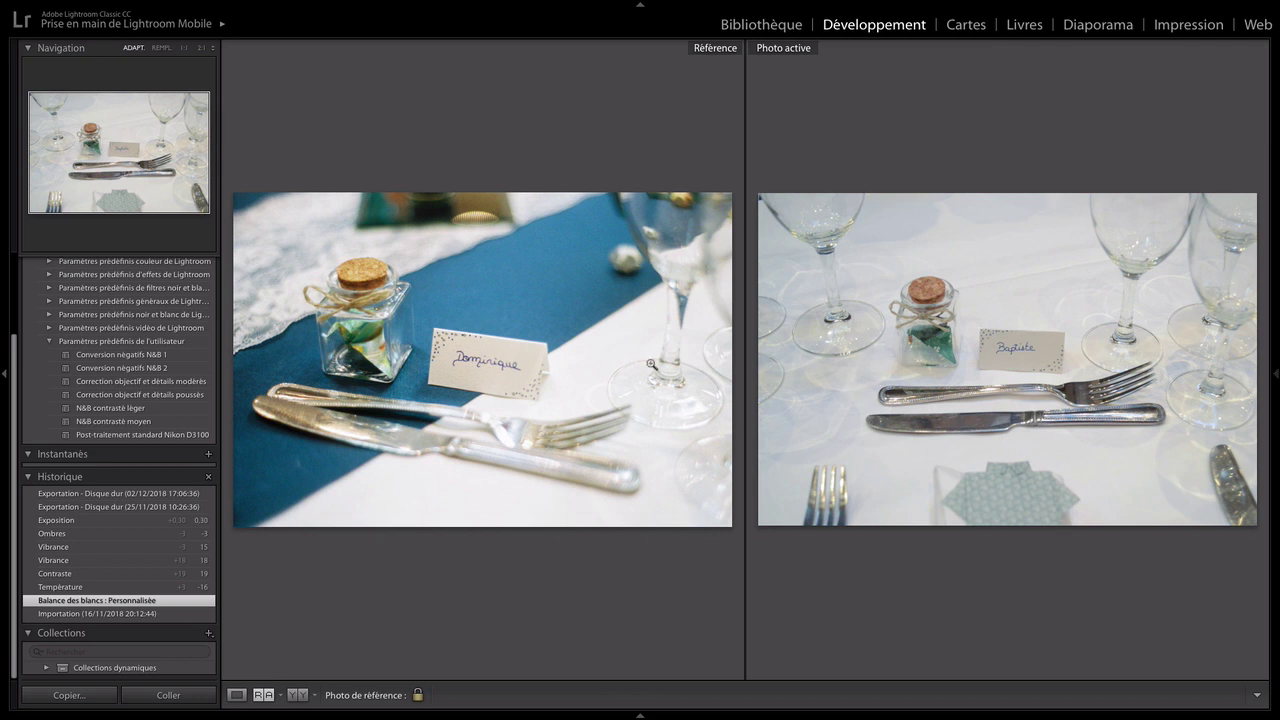
pyautogui.click(185, 587)
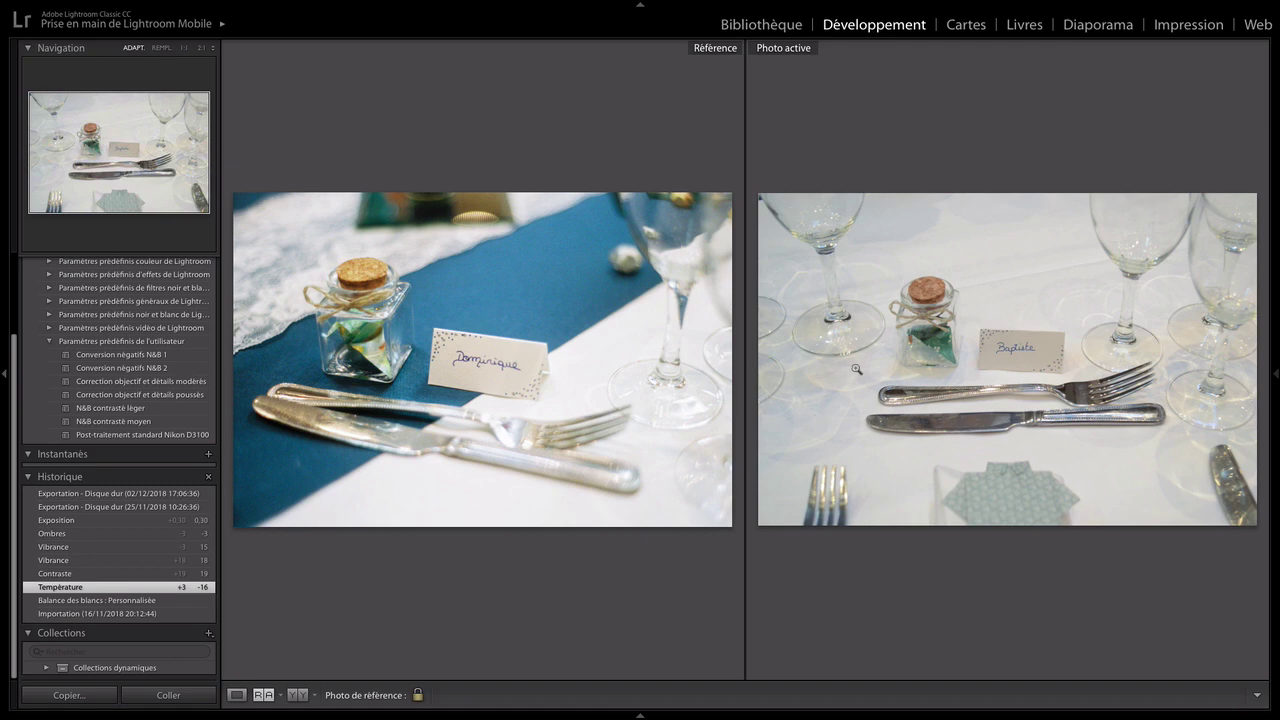
# Examine the white tablecloth's color around the wine glass base at close range, and return to the full photo
pyautogui.click(791, 388)
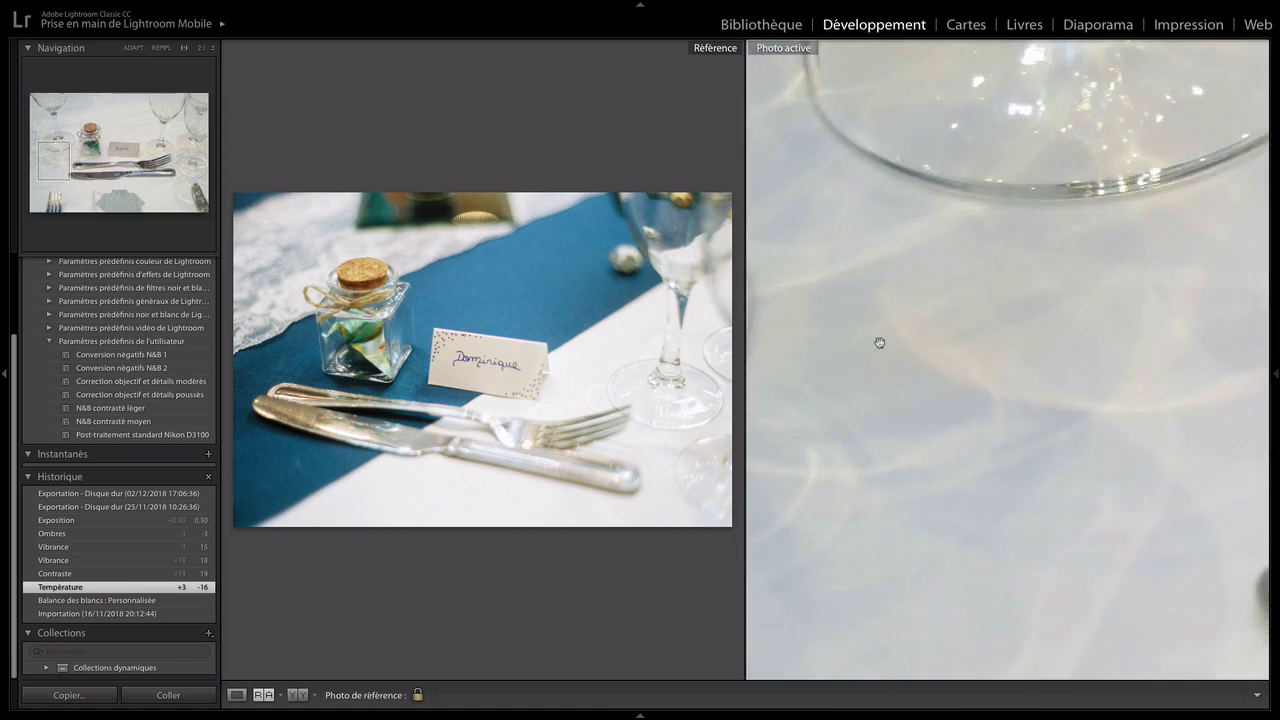
pyautogui.moveTo(880, 343); pyautogui.dragTo(1020, 462)
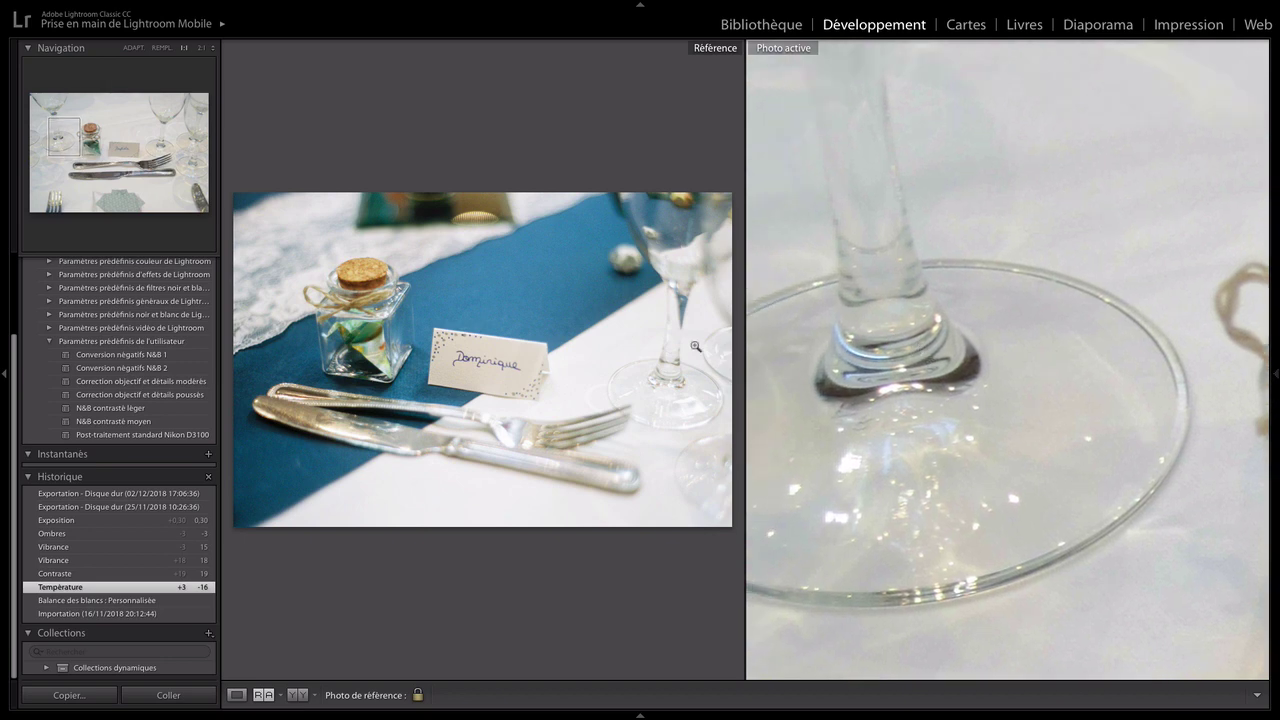
pyautogui.moveTo(898, 458); pyautogui.dragTo(960, 391)
pyautogui.click(960, 391)
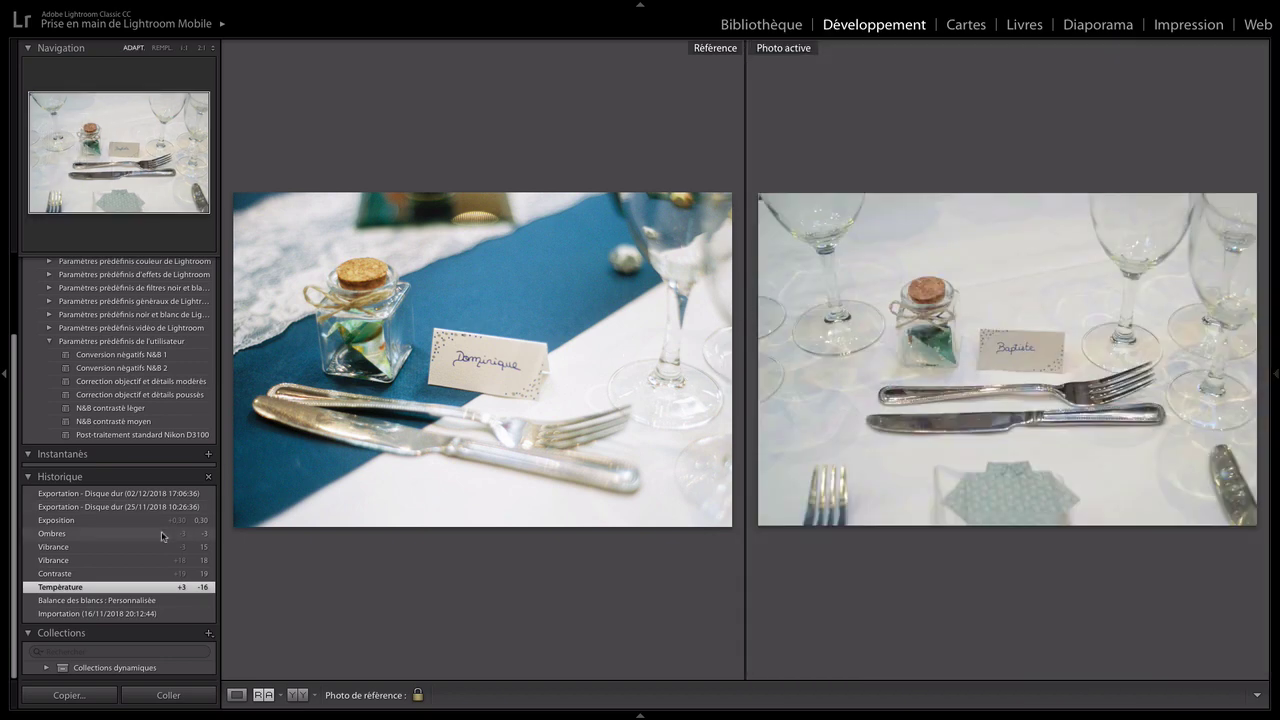
# Step through the white-tablecloth photo's remaining history: Contrast 19, Vibrance 18 and 15, Shadows -3 and Exposure 0.30
pyautogui.click(126, 575)
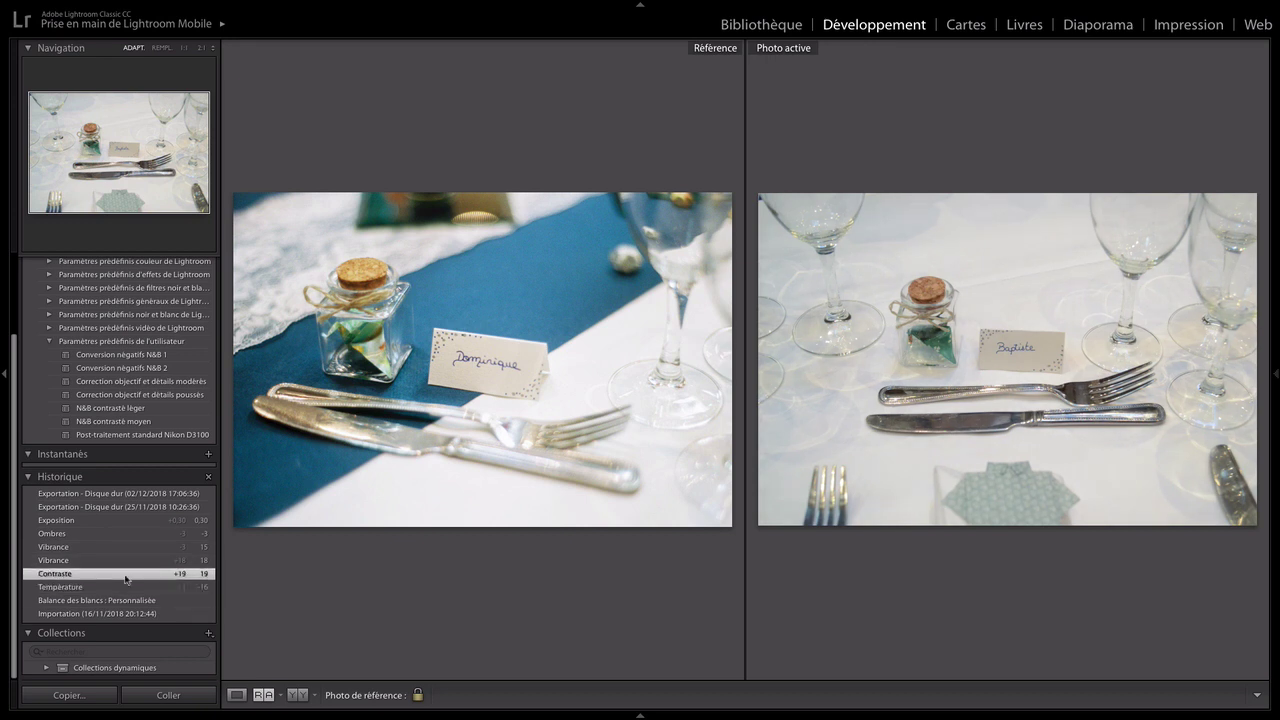
pyautogui.click(118, 561)
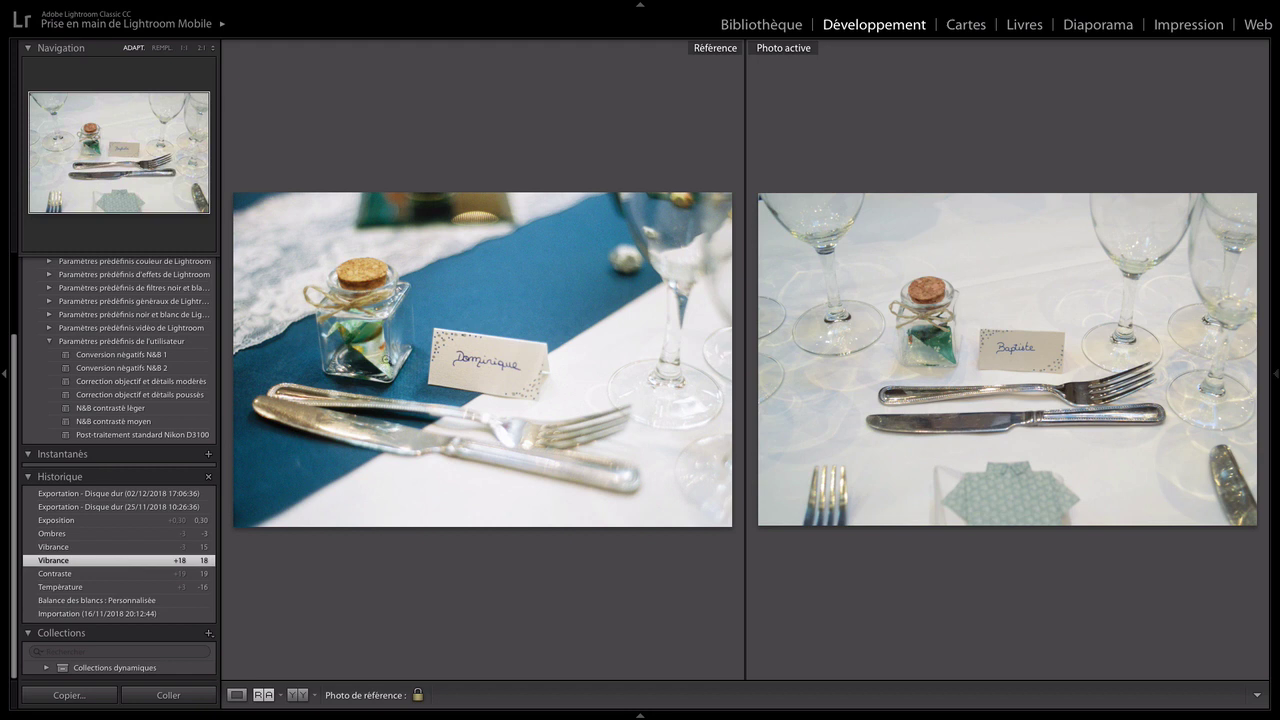
pyautogui.click(143, 548)
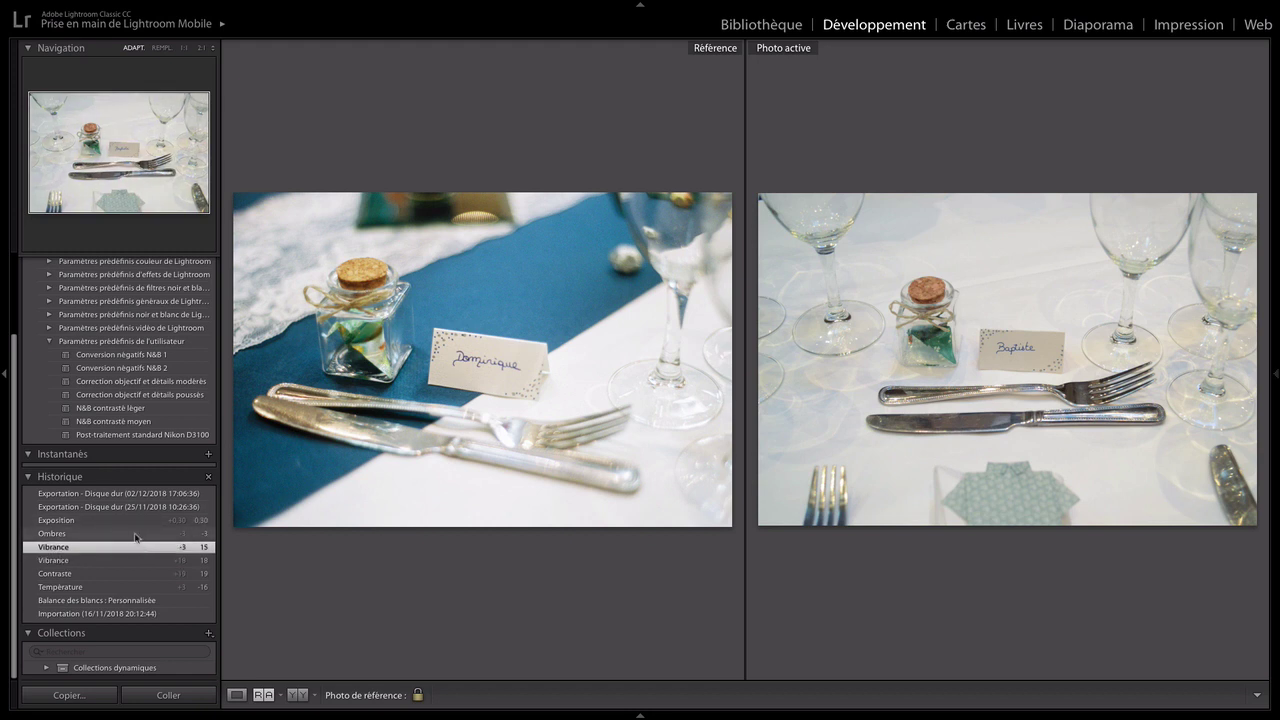
pyautogui.click(135, 535)
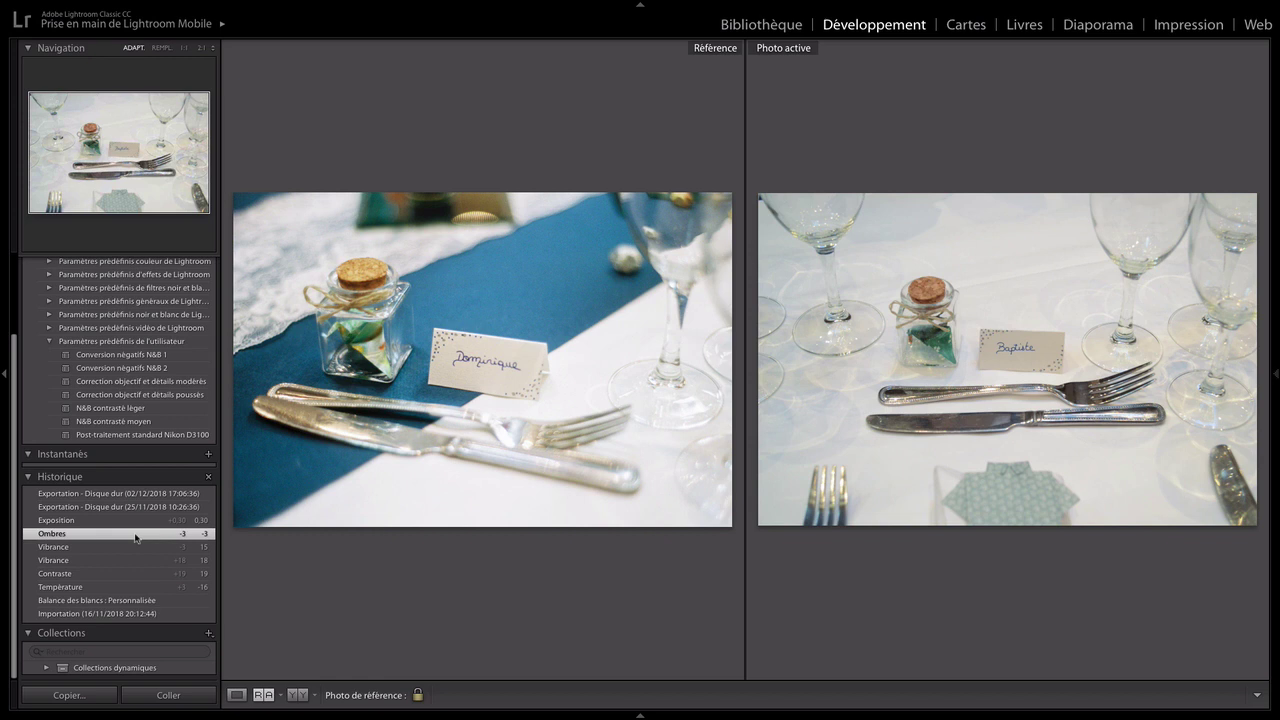
pyautogui.click(124, 521)
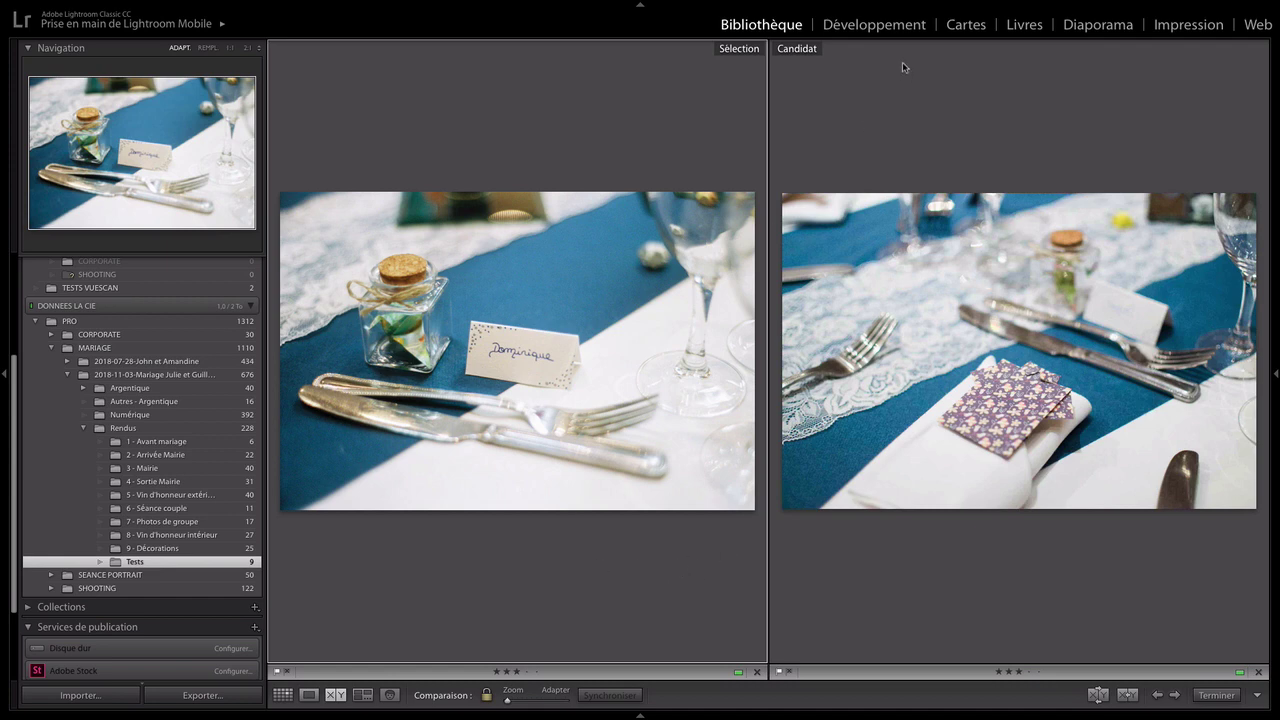
# Reopen the Develop reference view and make the napkin photo with the purple floral paper active beside the reference
pyautogui.click(881, 31)
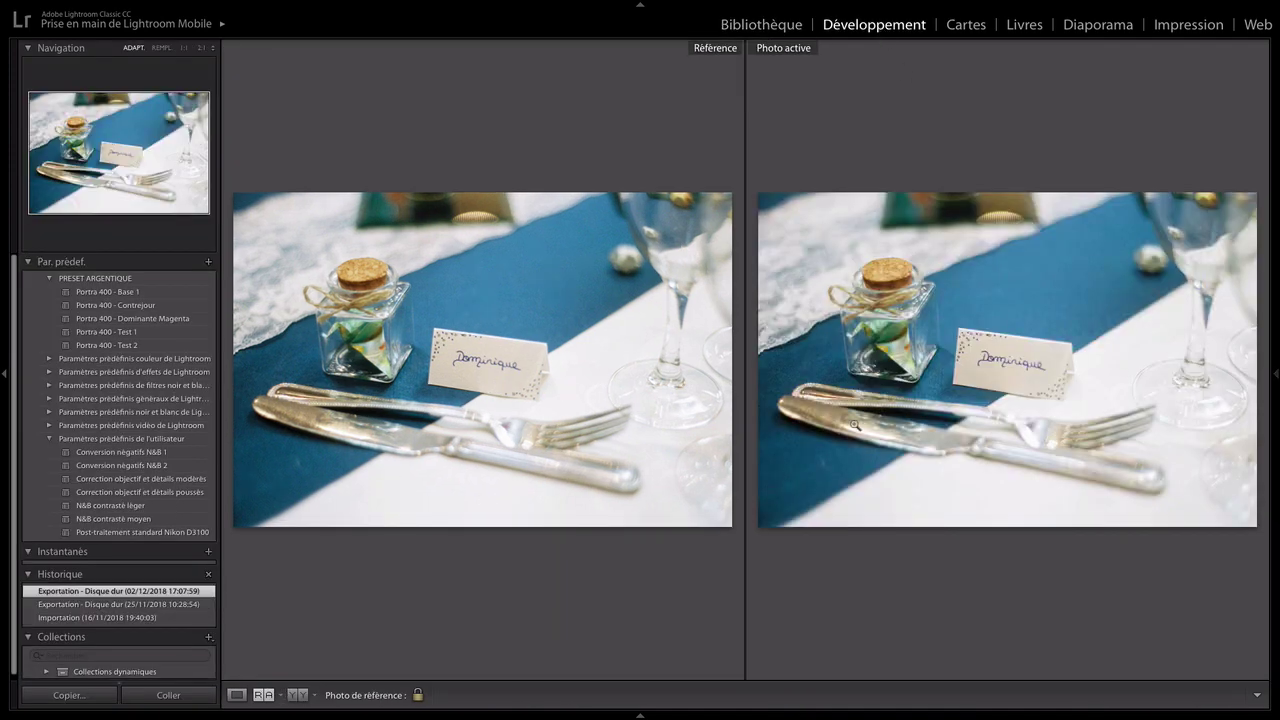
pyautogui.press('Left')
pyautogui.press('Right')
pyautogui.press('Left')
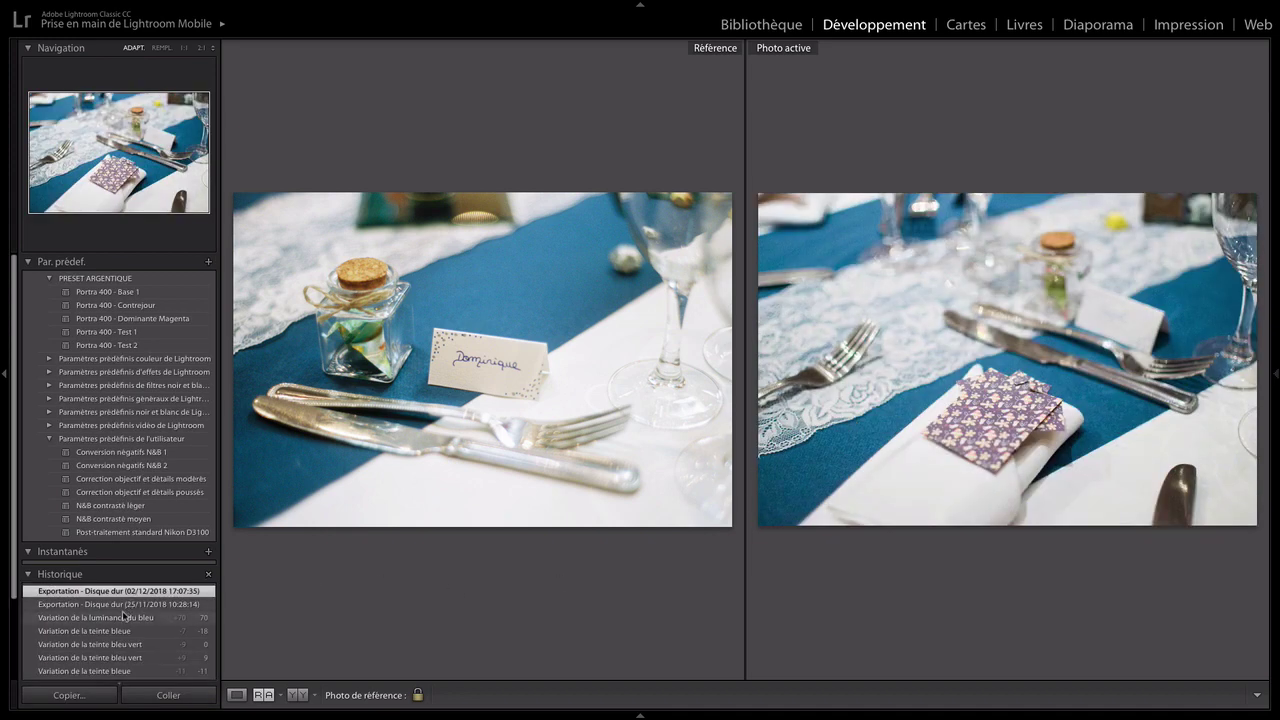
# Review the napkin photo's history from its import state through the pasted settings to the Exposure 1.55 adjustment
pyautogui.scroll(-3, 120, 615)
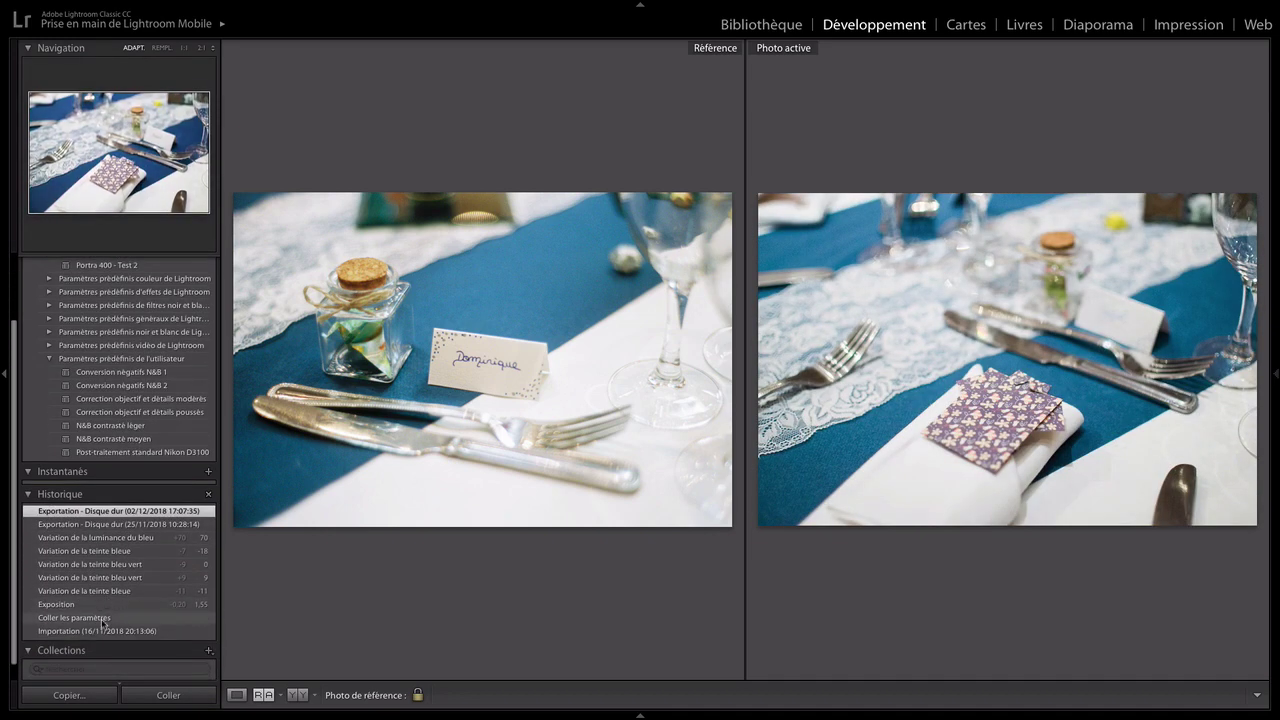
pyautogui.click(108, 618)
pyautogui.click(106, 631)
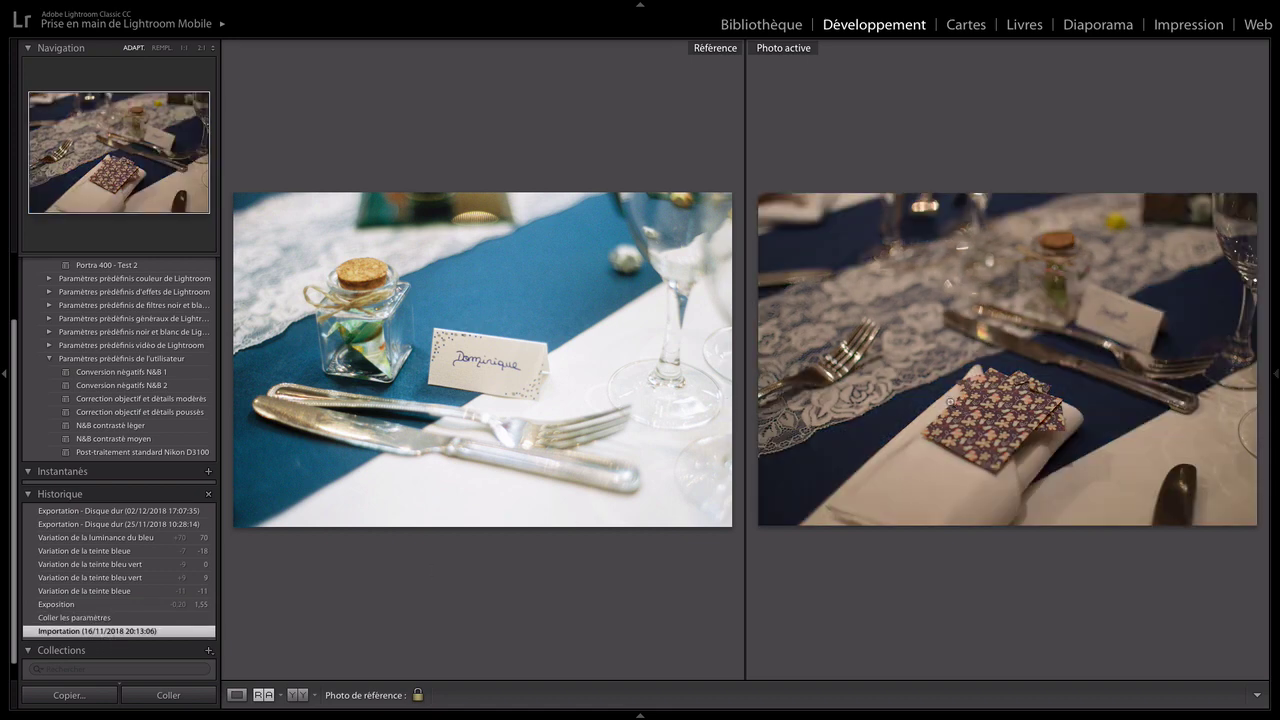
pyautogui.click(131, 618)
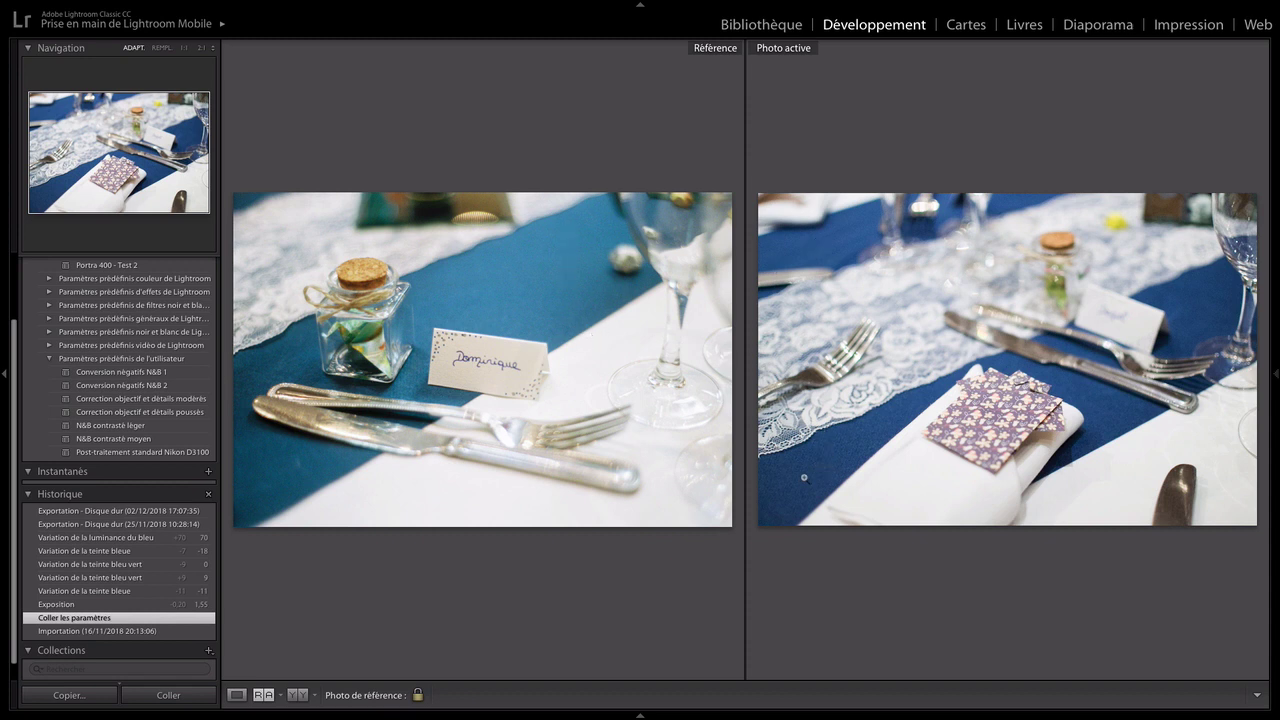
pyautogui.click(134, 605)
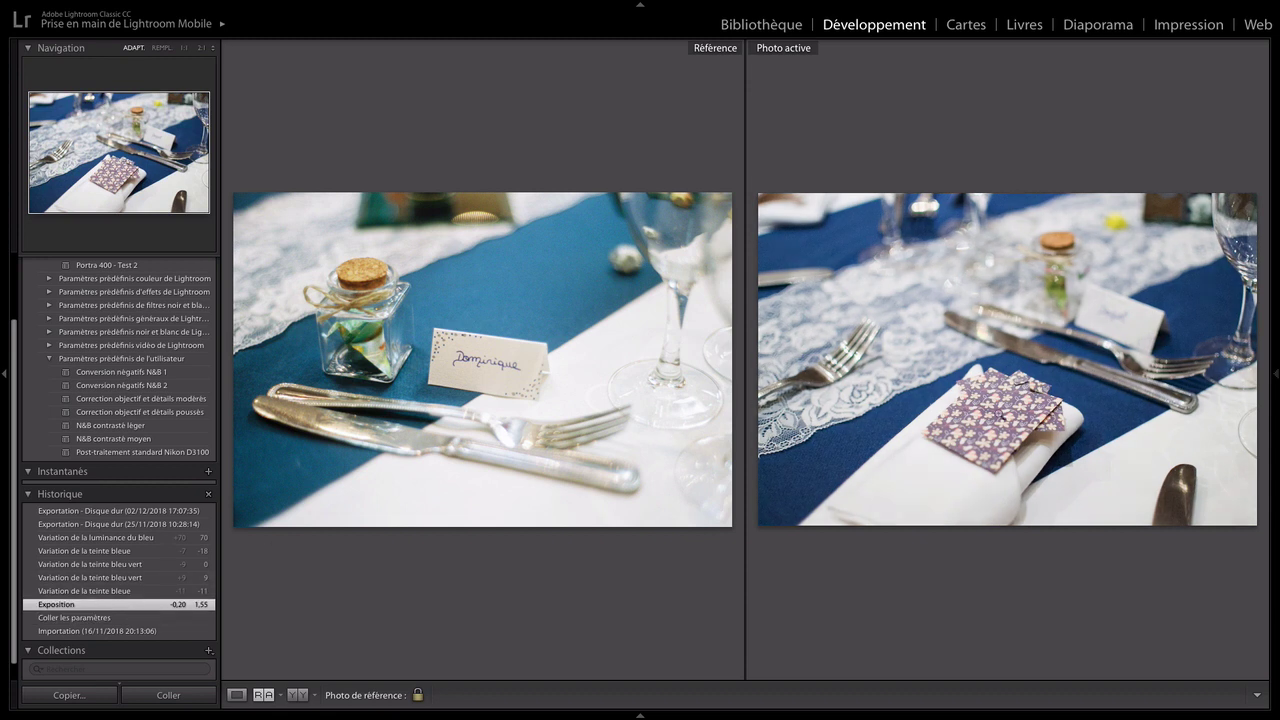
# Step through the napkin photo's hue history: blue -11, aqua 9, aqua 0 and blue -18
pyautogui.click(104, 591)
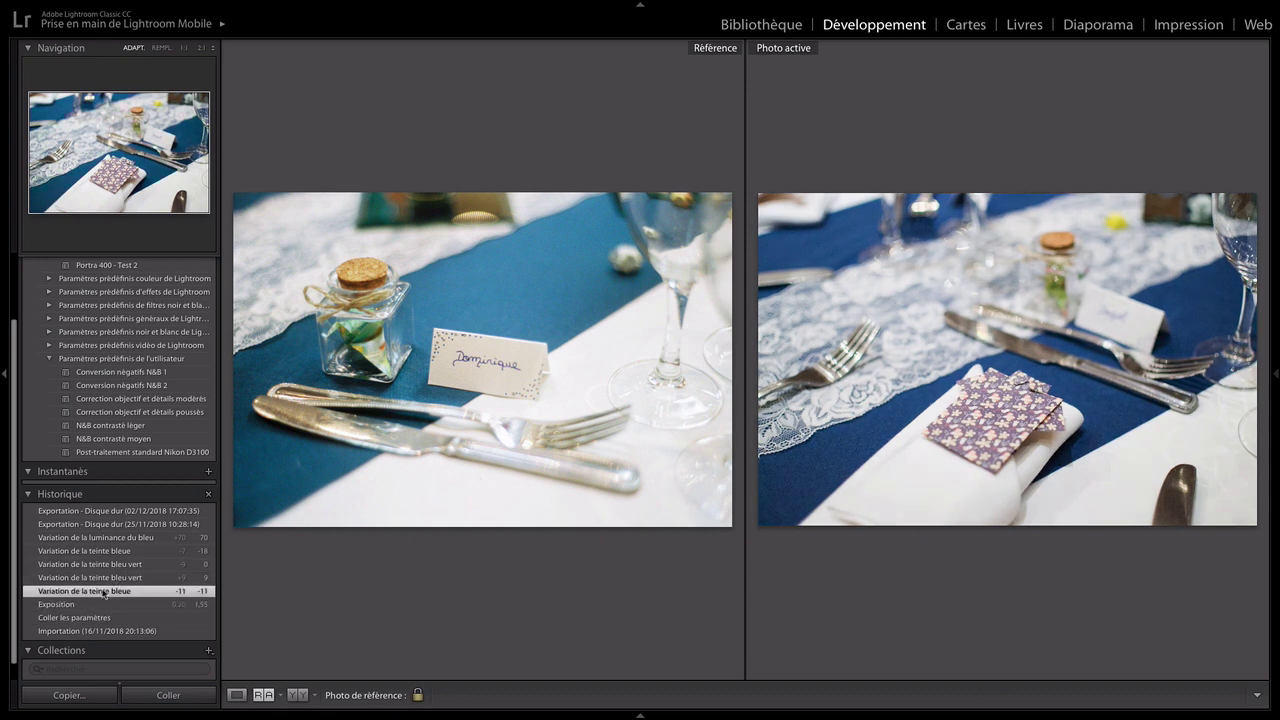
pyautogui.click(103, 578)
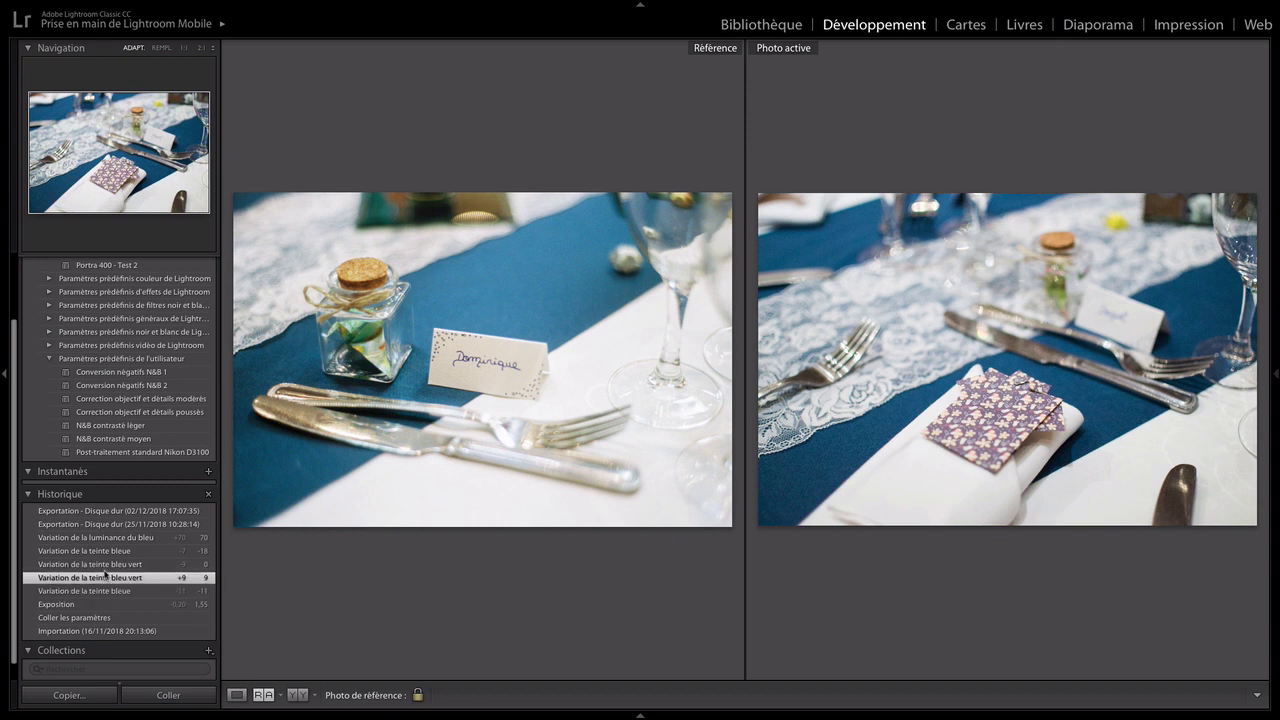
pyautogui.click(106, 566)
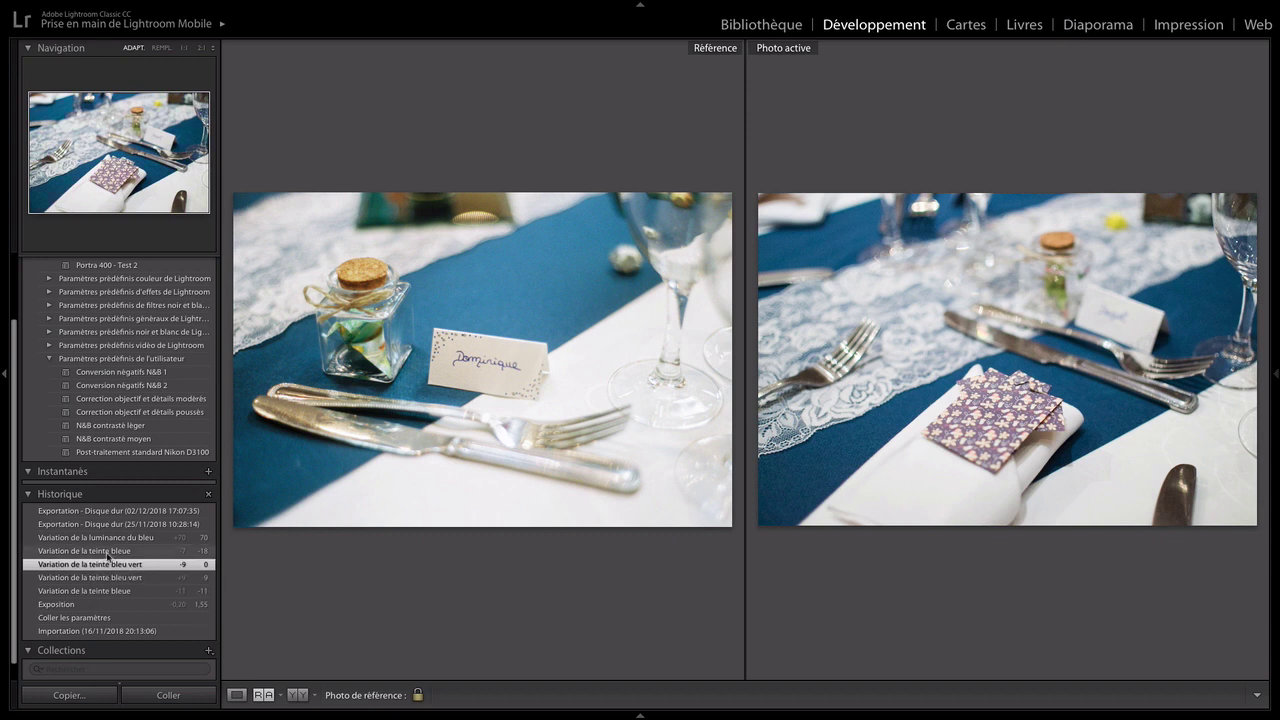
pyautogui.click(109, 553)
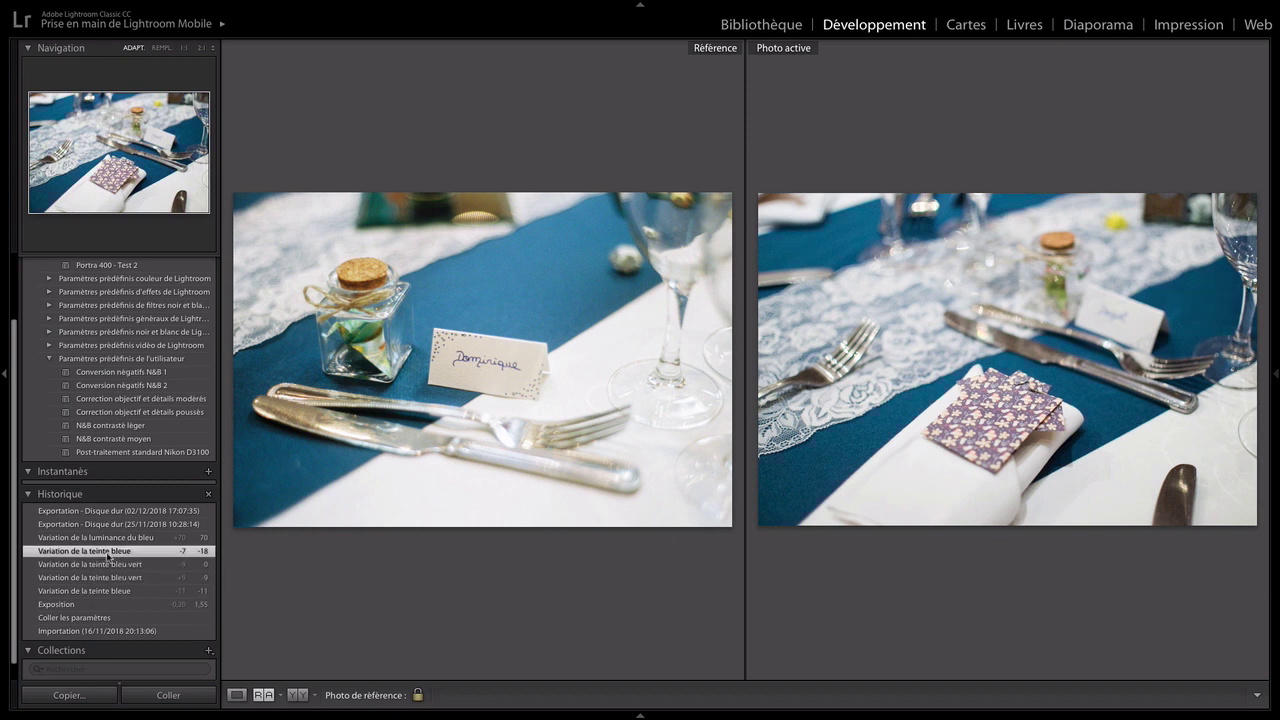
# Compare the napkin photo before and after the blue luminance +70 adjustment, ending on the adjusted state
pyautogui.click(145, 539)
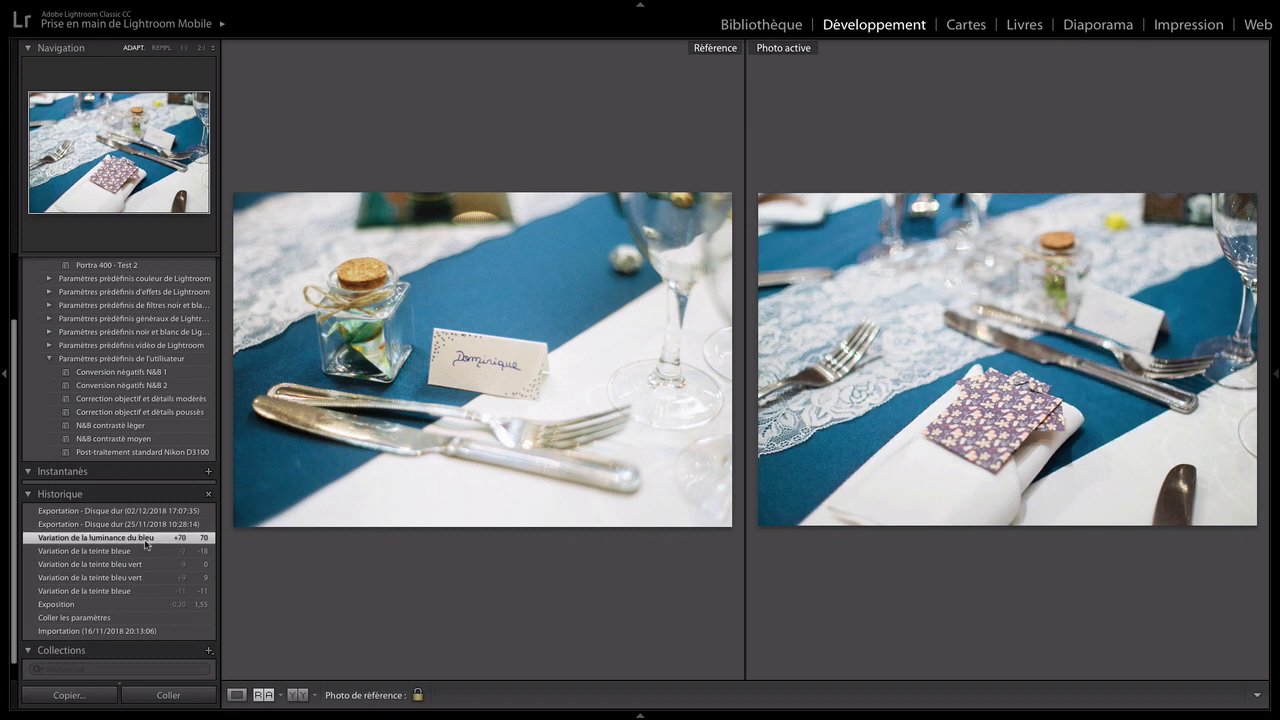
pyautogui.click(146, 552)
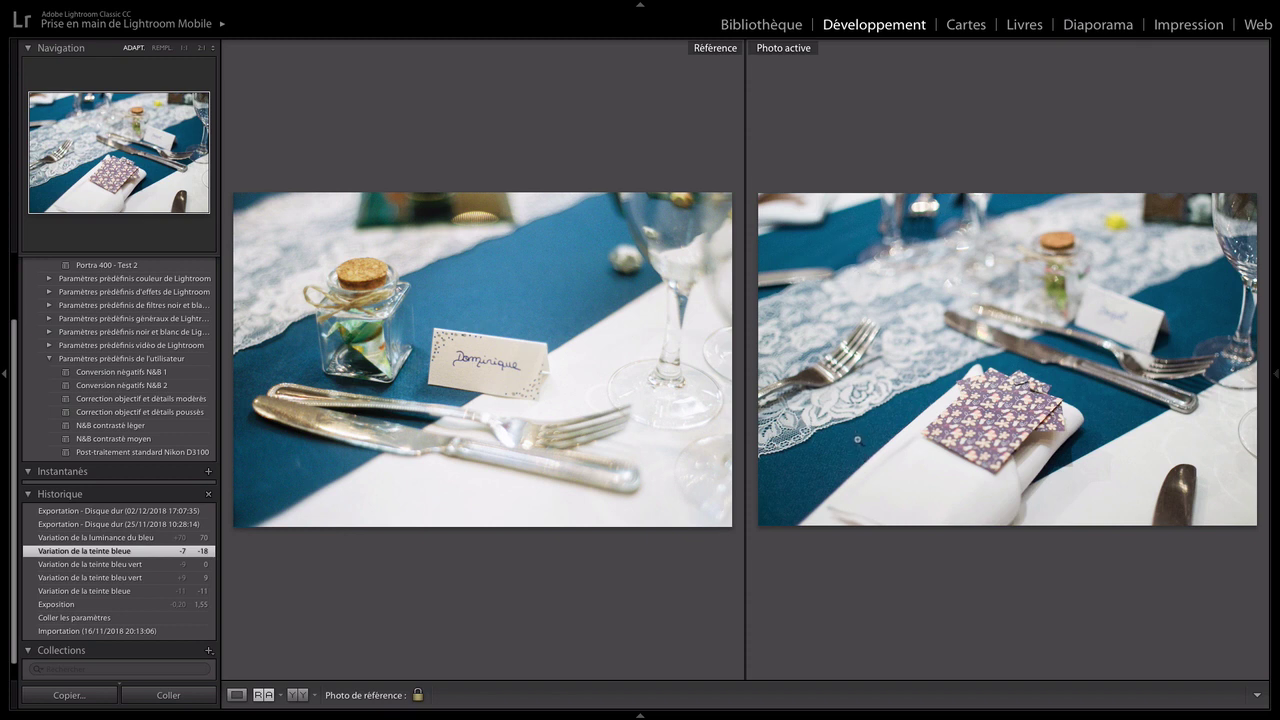
pyautogui.click(173, 538)
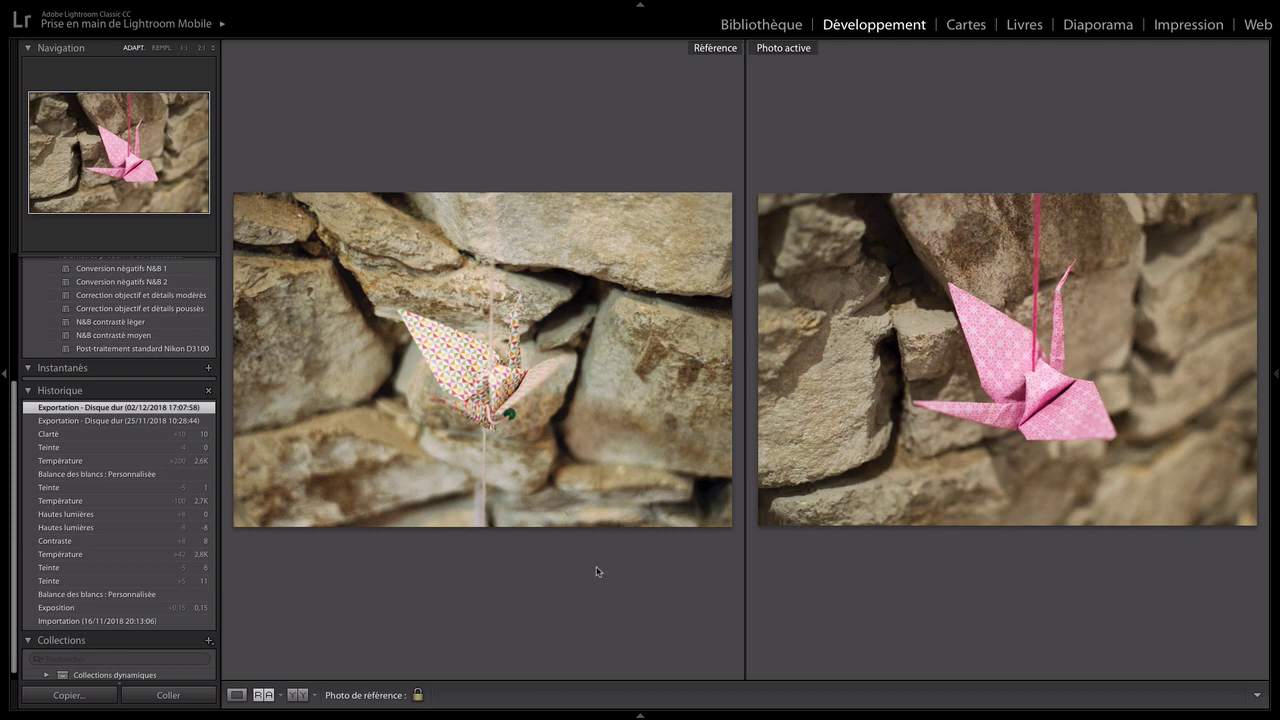
# Review the pink paper crane photo's history from its import state through exposure 0.15 and the tint changes to temperature 2.8K
pyautogui.click(160, 622)
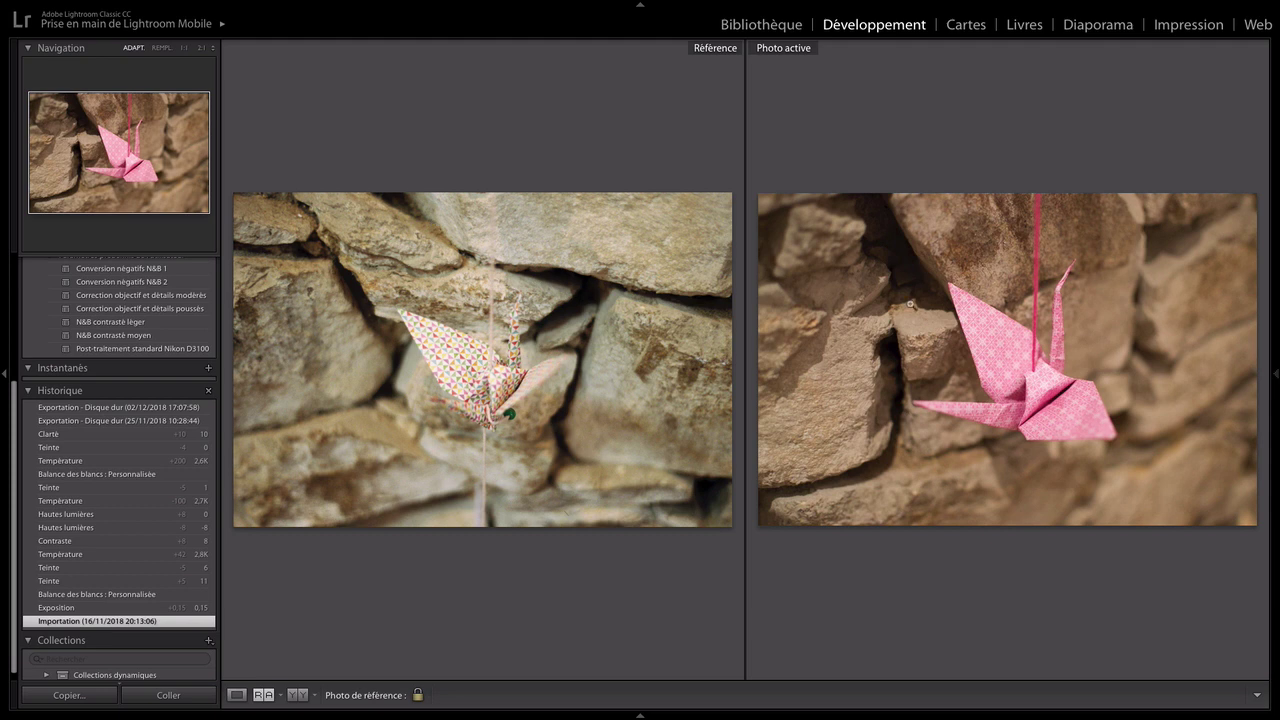
pyautogui.click(124, 608)
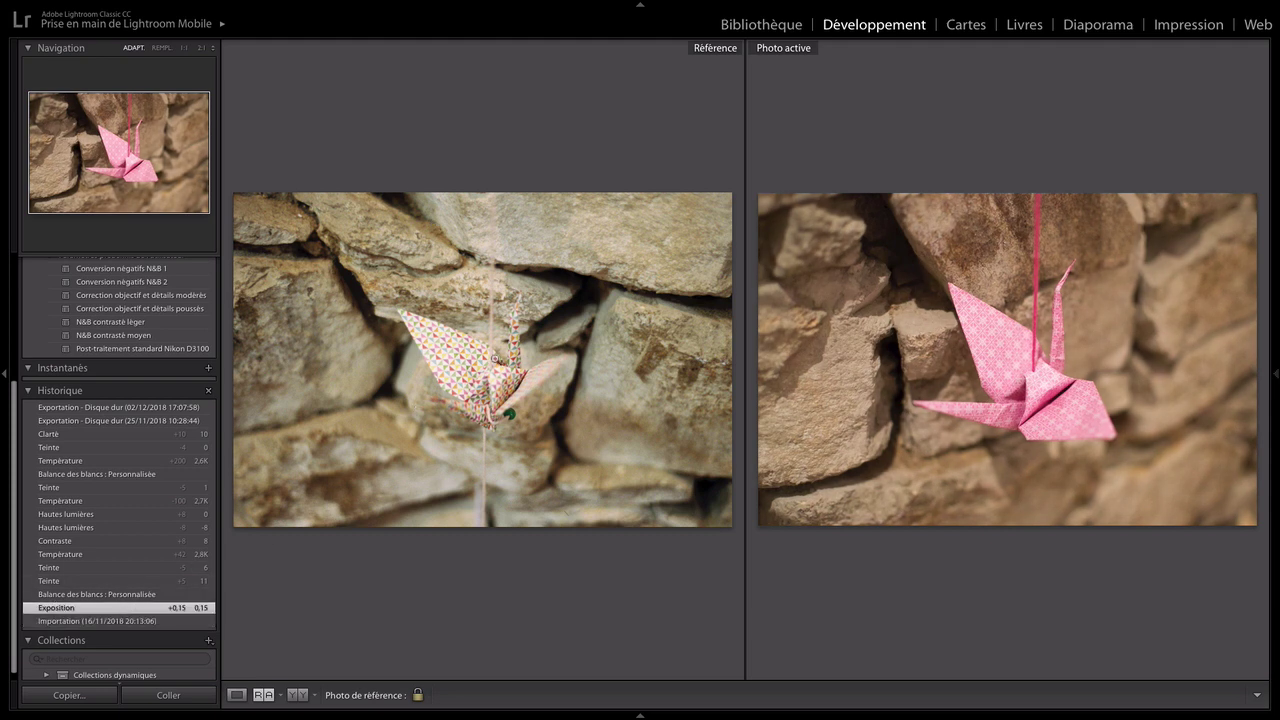
pyautogui.click(108, 582)
pyautogui.click(106, 568)
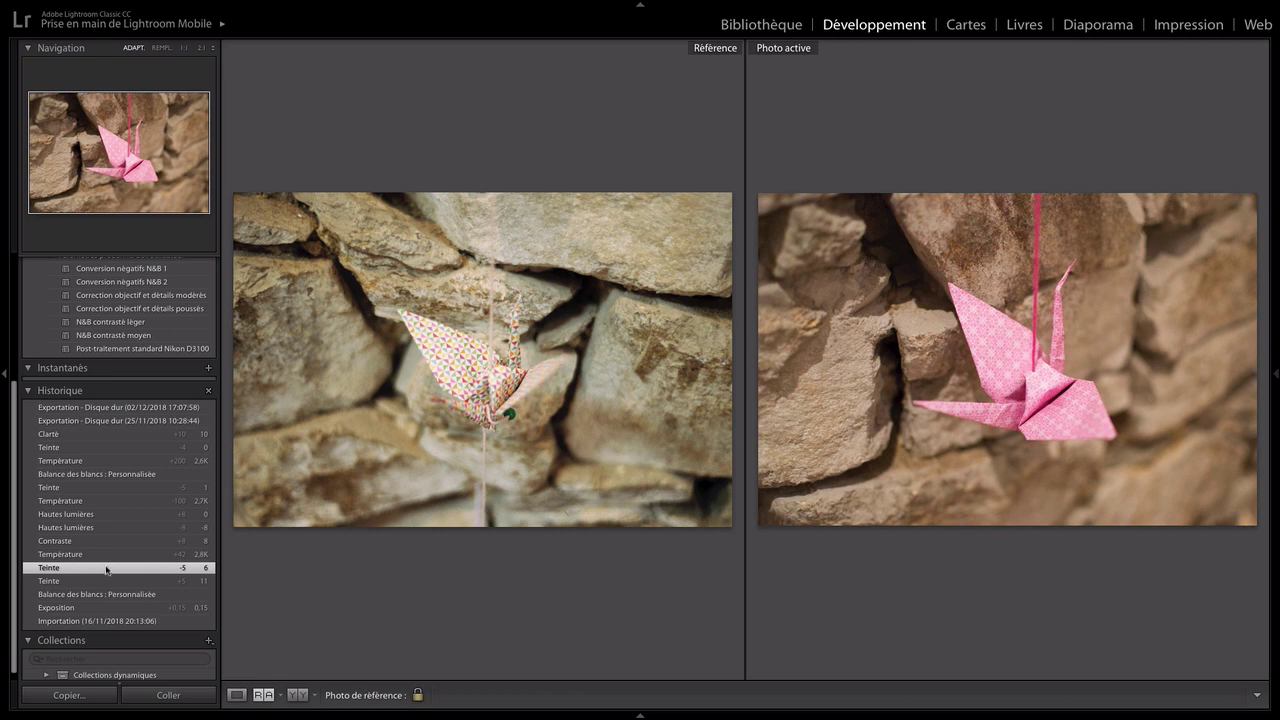
pyautogui.click(106, 555)
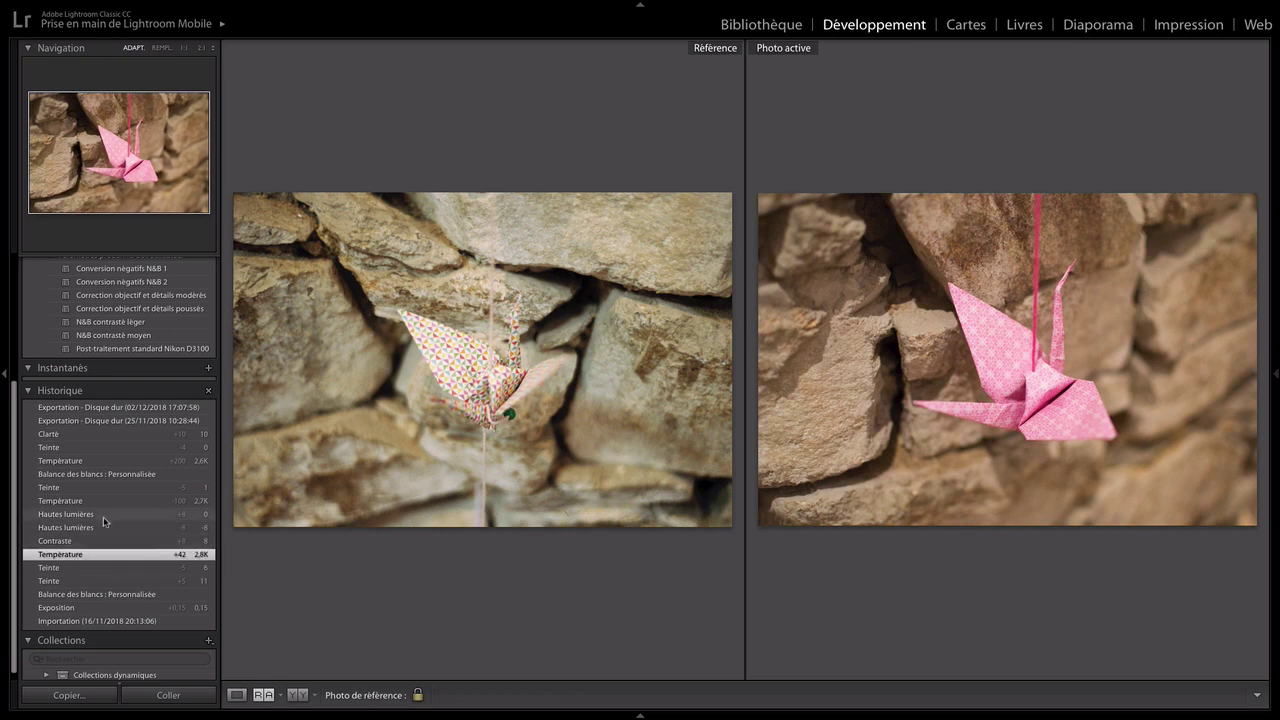
# Step through the crane photo's contrast 8, highlights, temperature 2.7K and tint 1 history states
pyautogui.click(105, 541)
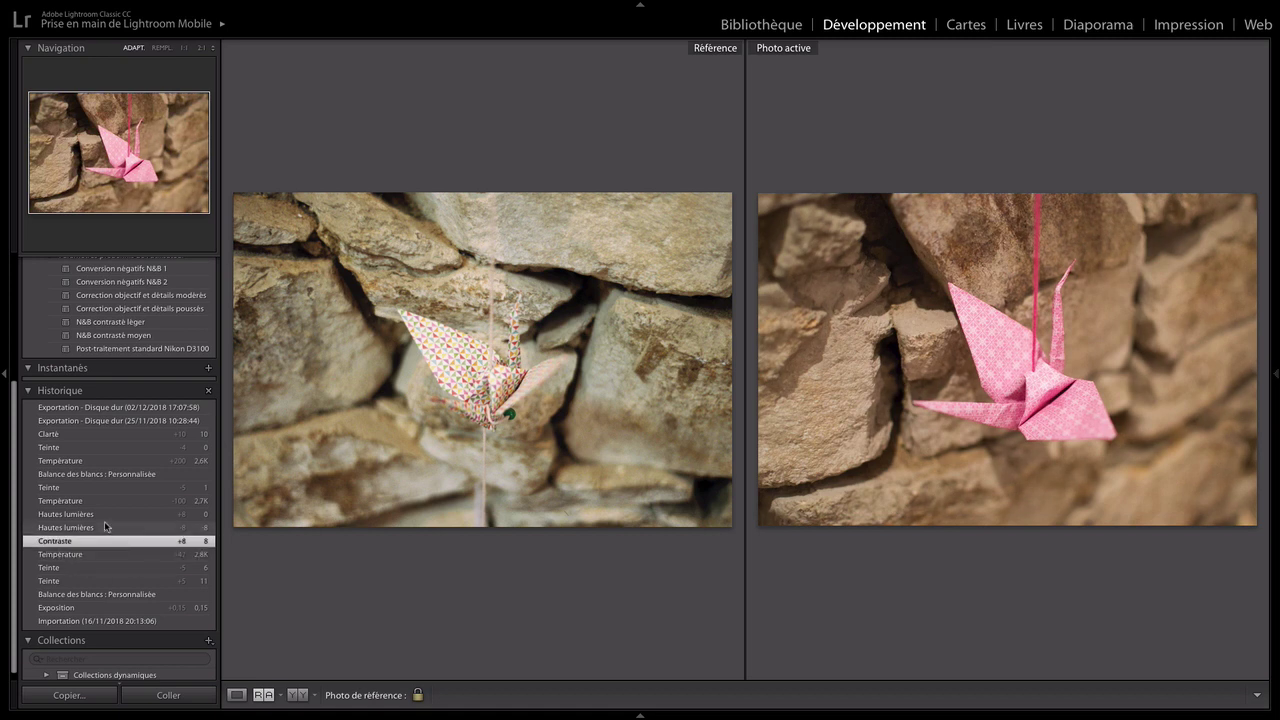
pyautogui.click(106, 527)
pyautogui.click(105, 514)
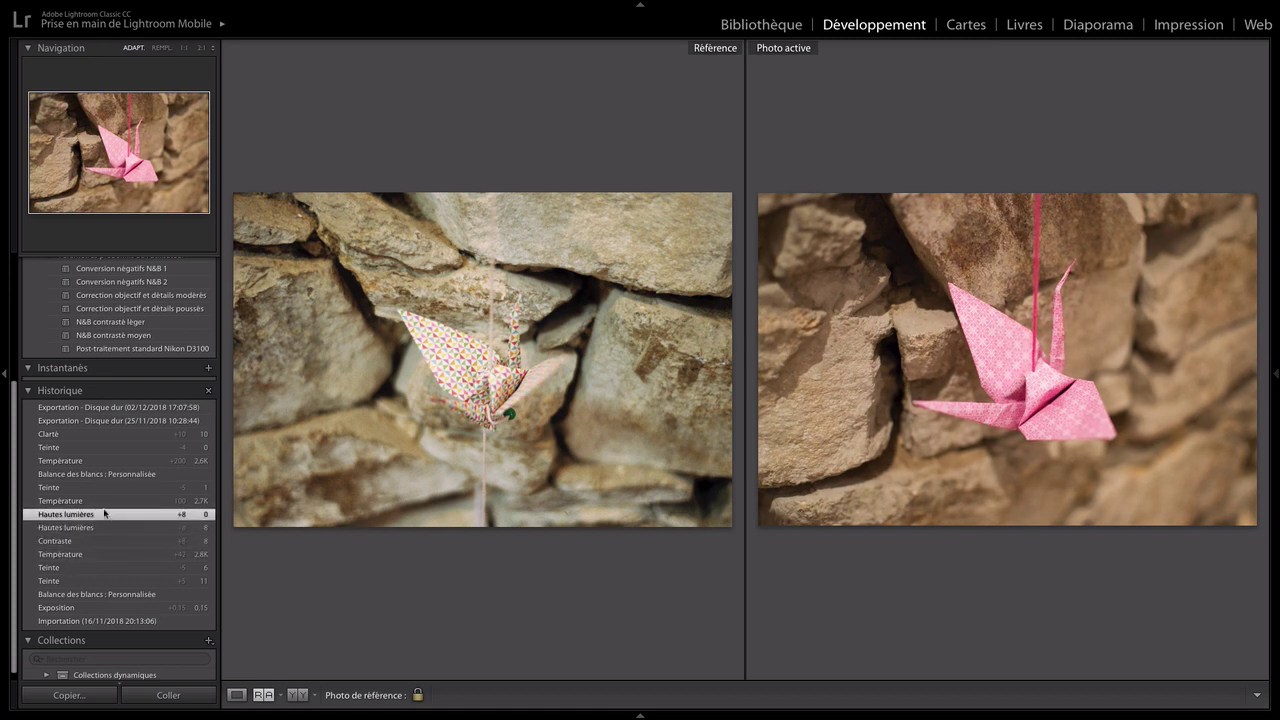
pyautogui.click(99, 501)
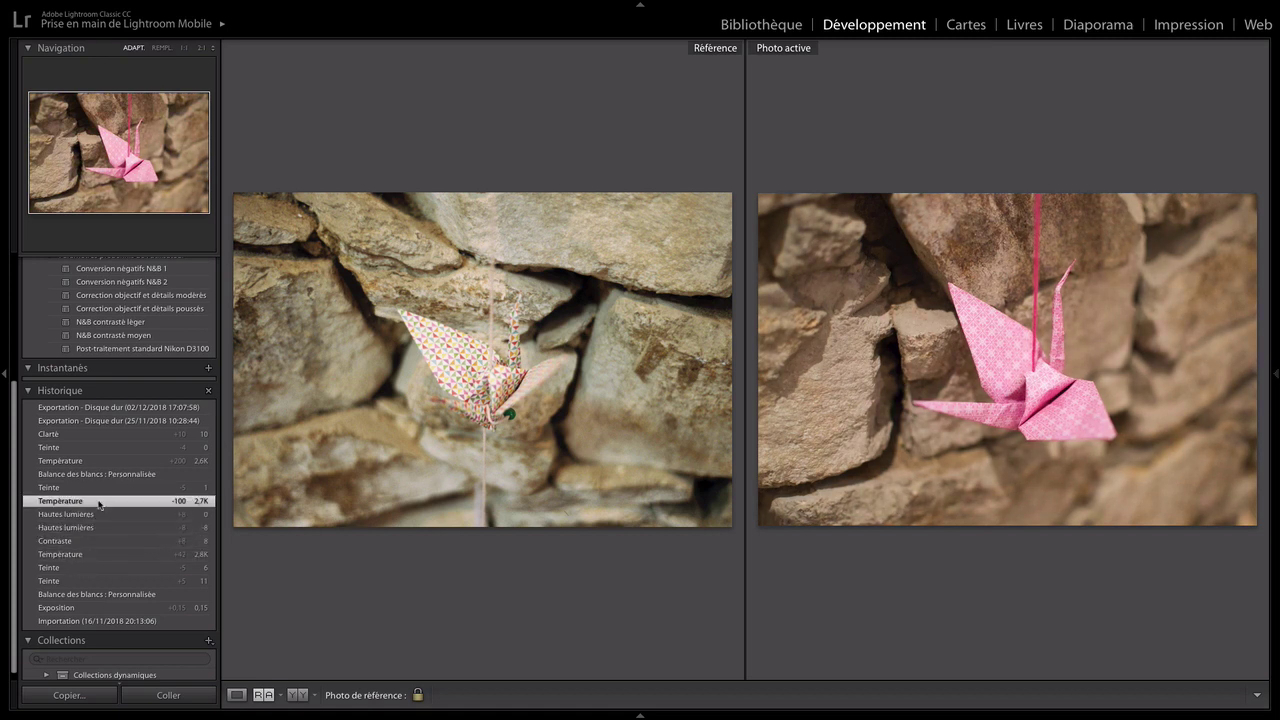
pyautogui.click(96, 488)
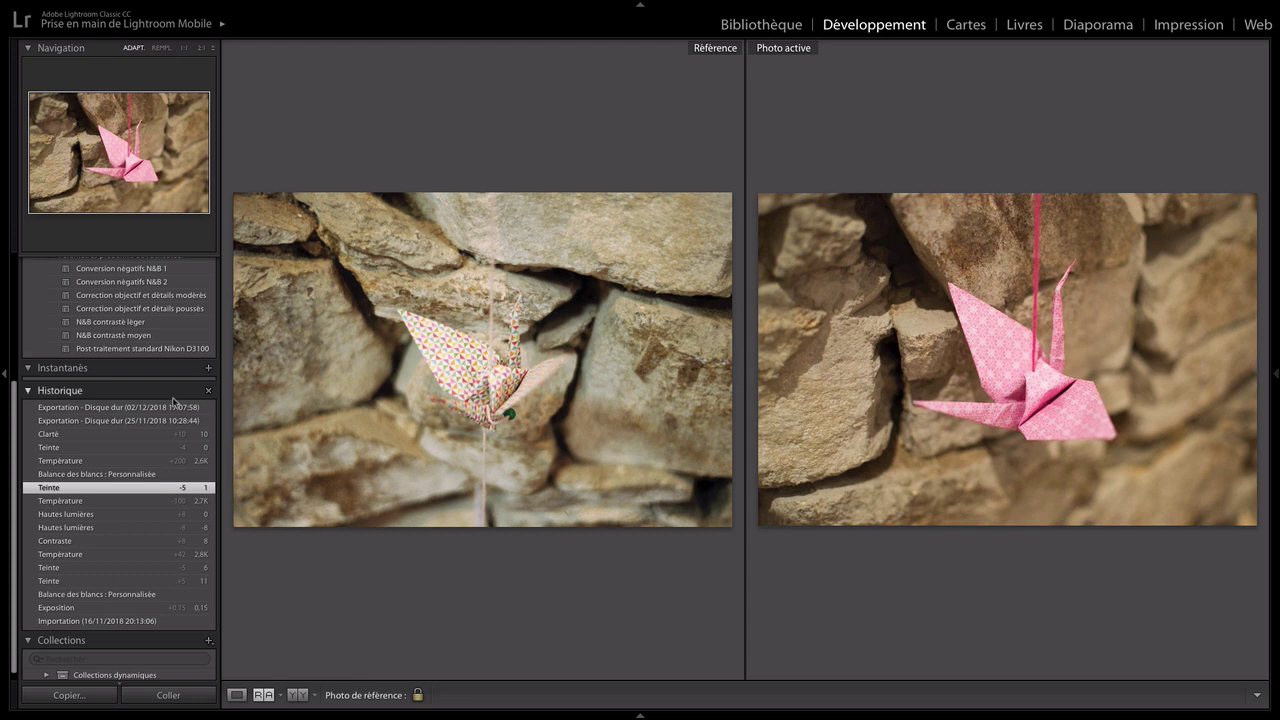
# Review the crane photo's second custom white balance, temperature 2.6K and tint 0 states, then compare it before and after clarity +10
pyautogui.click(118, 477)
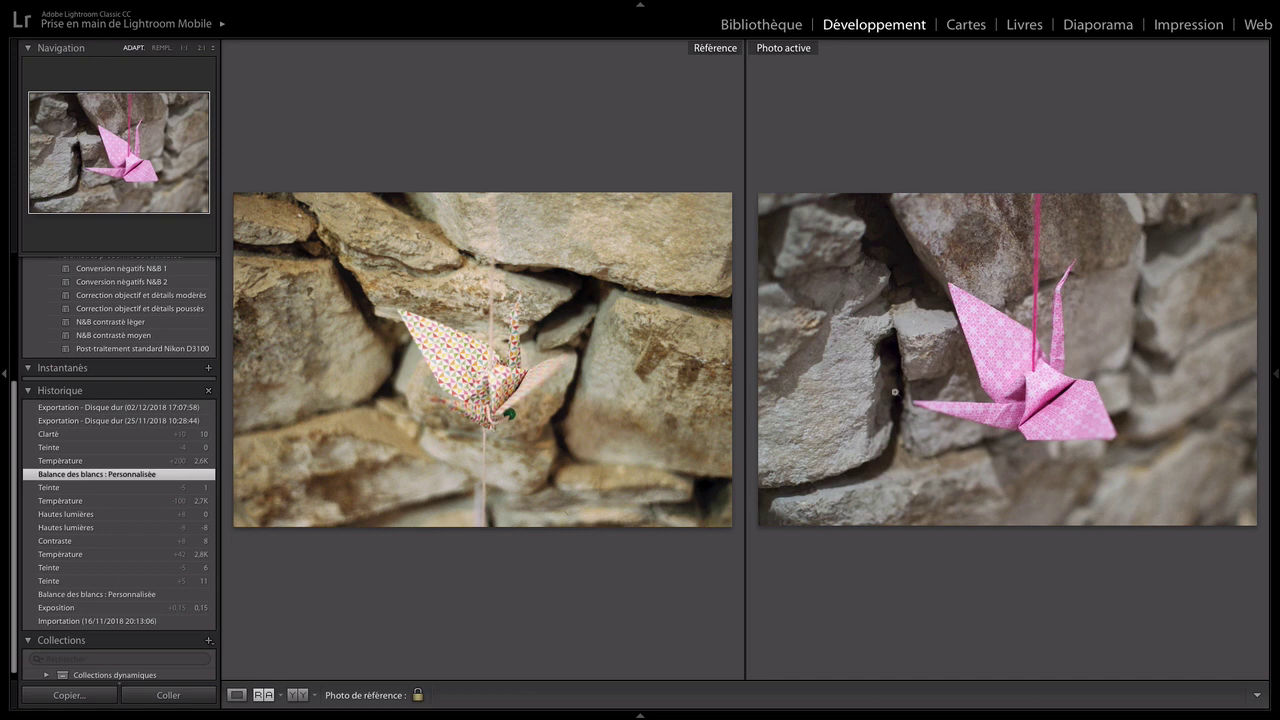
pyautogui.click(156, 462)
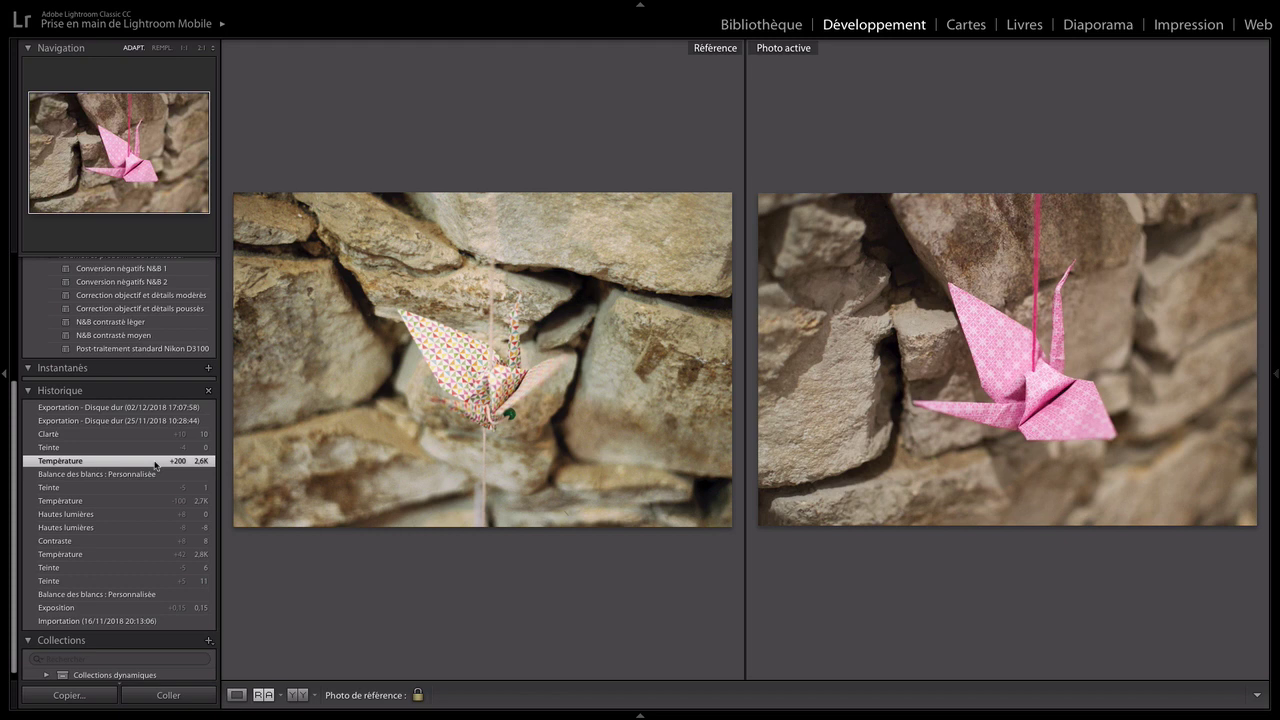
pyautogui.click(122, 448)
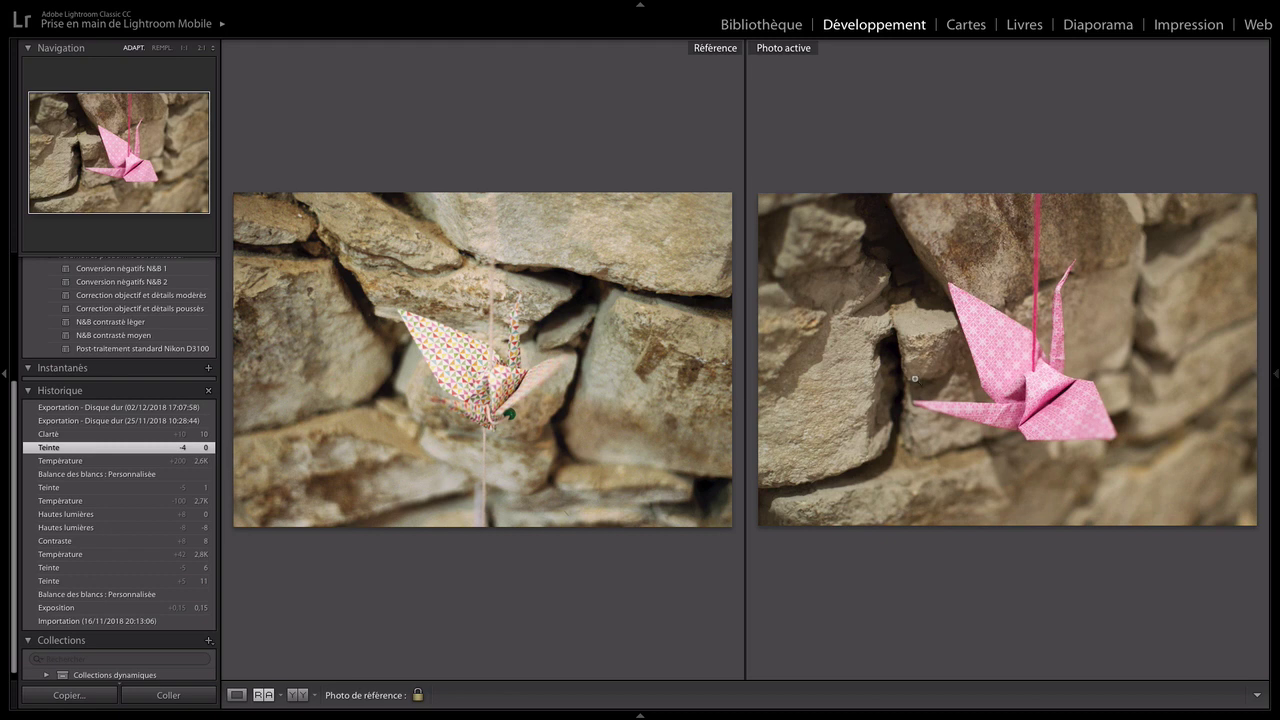
pyautogui.click(172, 435)
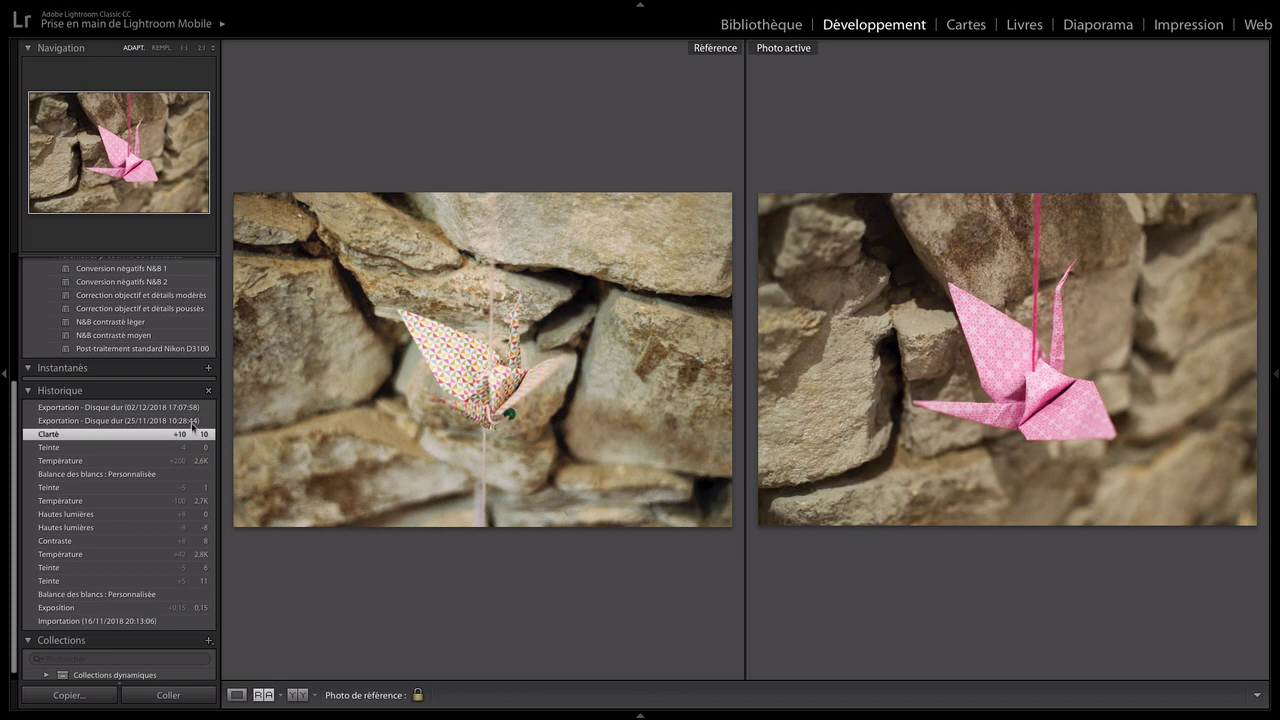
pyautogui.click(153, 447)
pyautogui.click(153, 435)
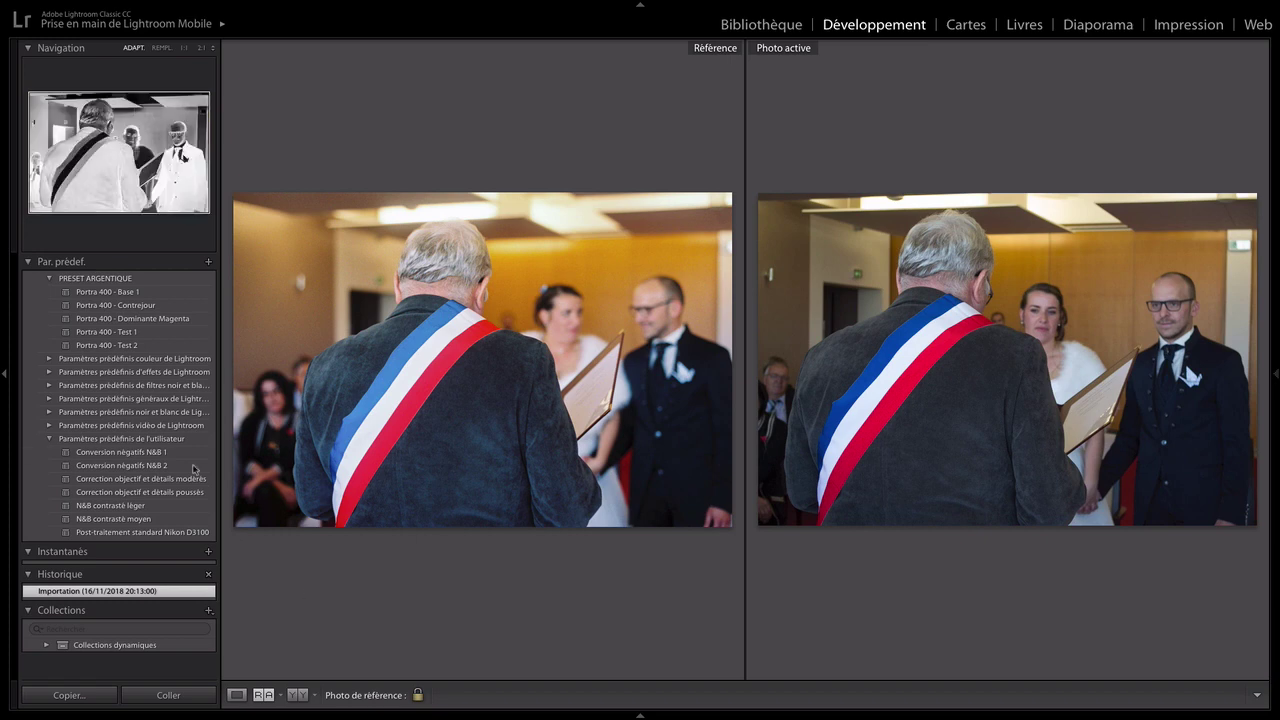
# Show the develop adjustments for the civil ceremony photo and set exposure to +0.60, contrast to +26 and vibrance to +12
pyautogui.press('F8')
pyautogui.press('F7')
pyautogui.moveTo(1162, 313); pyautogui.dragTo(1174, 313)
pyautogui.moveTo(1162, 414); pyautogui.dragTo(1168, 414)
# Set the ceremony photo's temperature to 4,900, shadows to -32, highlights to -16 and clarity to +5
pyautogui.moveTo(1139, 262); pyautogui.dragTo(1142, 262)
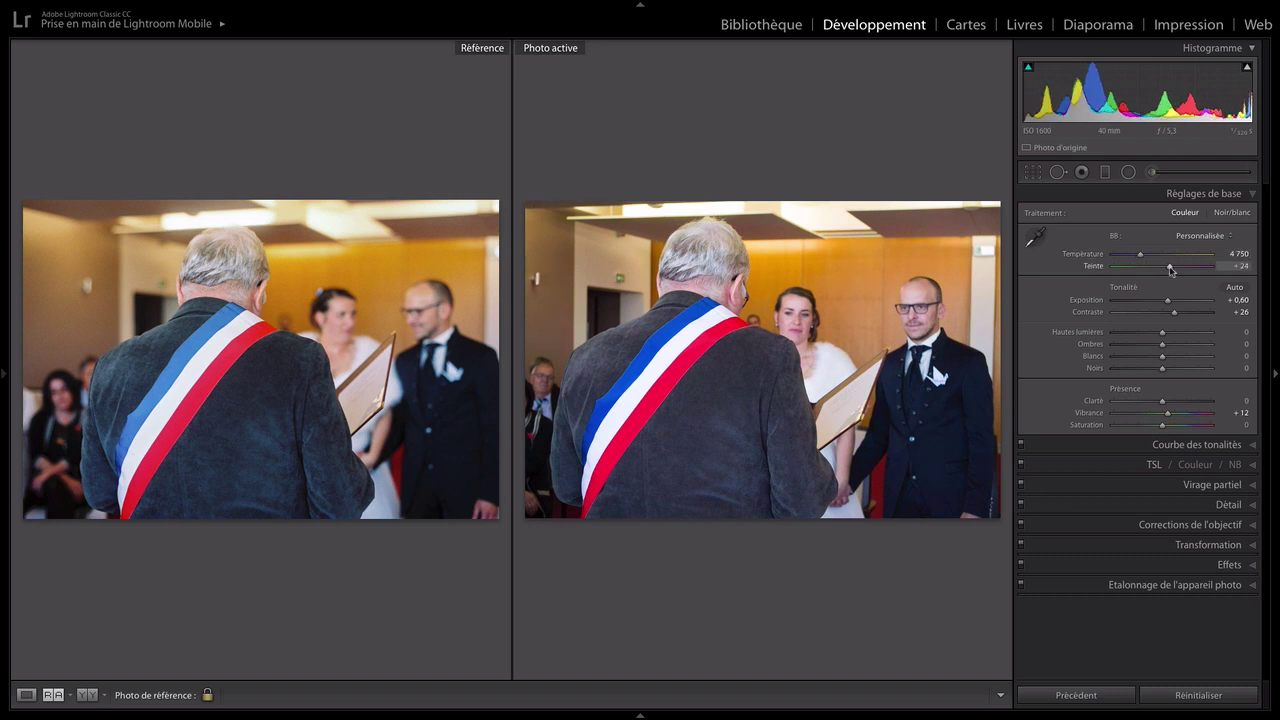
pyautogui.moveTo(1162, 346); pyautogui.dragTo(1144, 347)
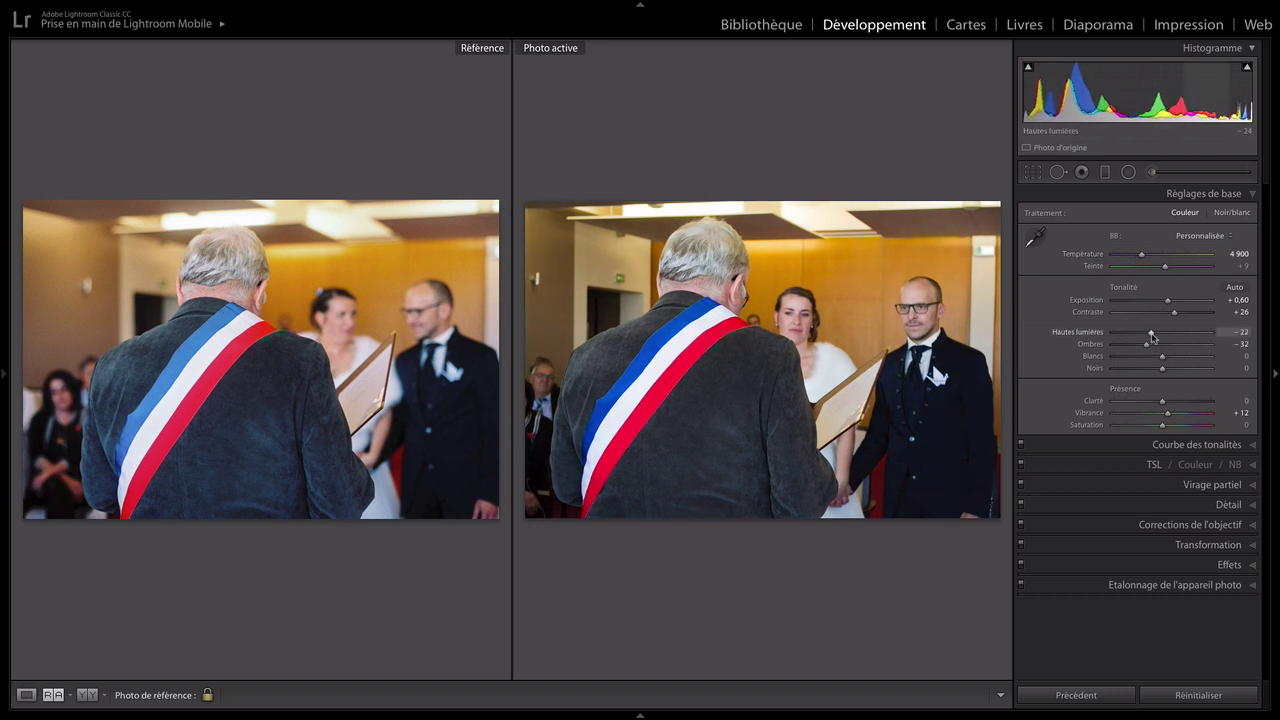
pyautogui.click(1190, 564)
pyautogui.click(1203, 194)
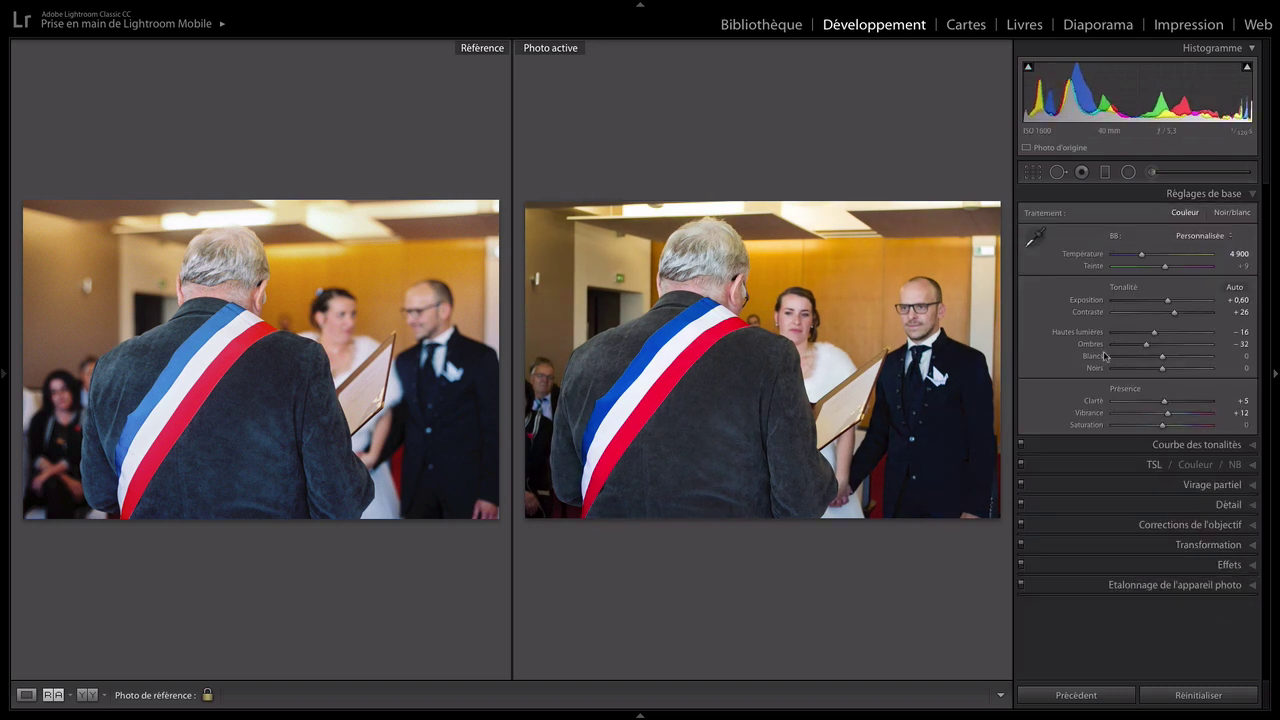
pyautogui.click(1154, 464)
pyautogui.click(1027, 274)
pyautogui.moveTo(712, 452); pyautogui.dragTo(712, 440)
pyautogui.doubleClick(1172, 346)
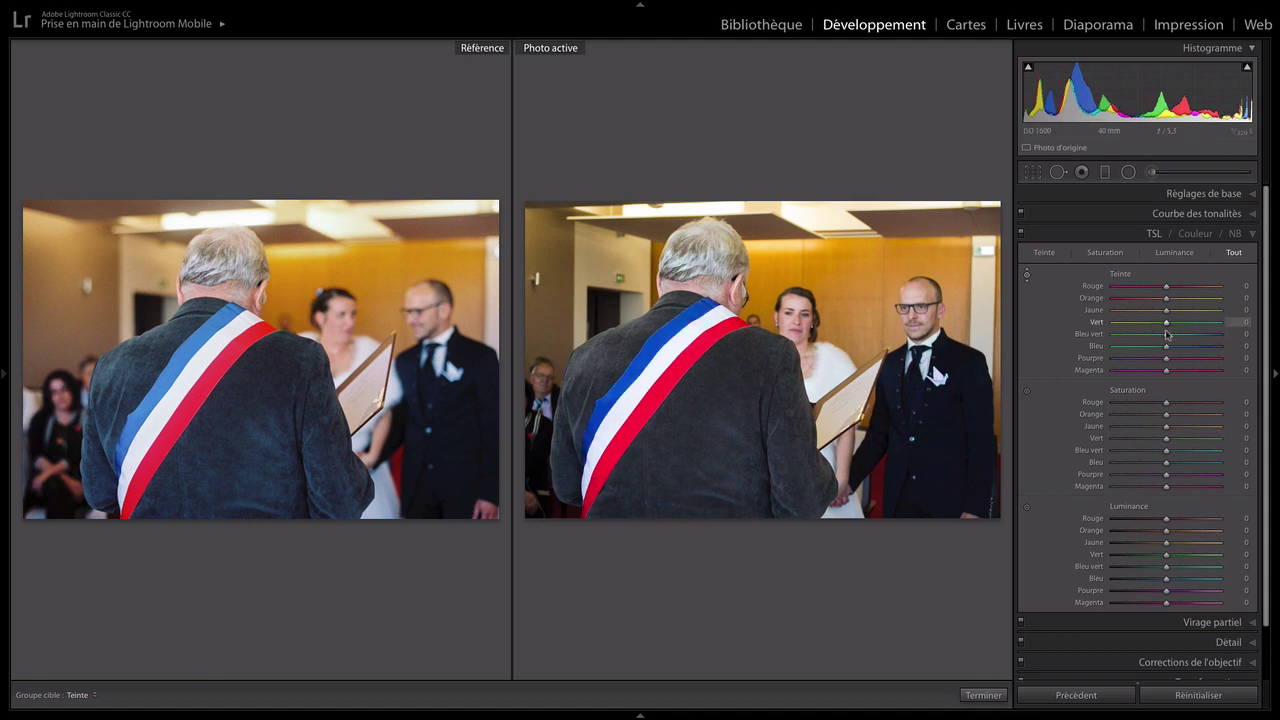
pyautogui.click(1195, 233)
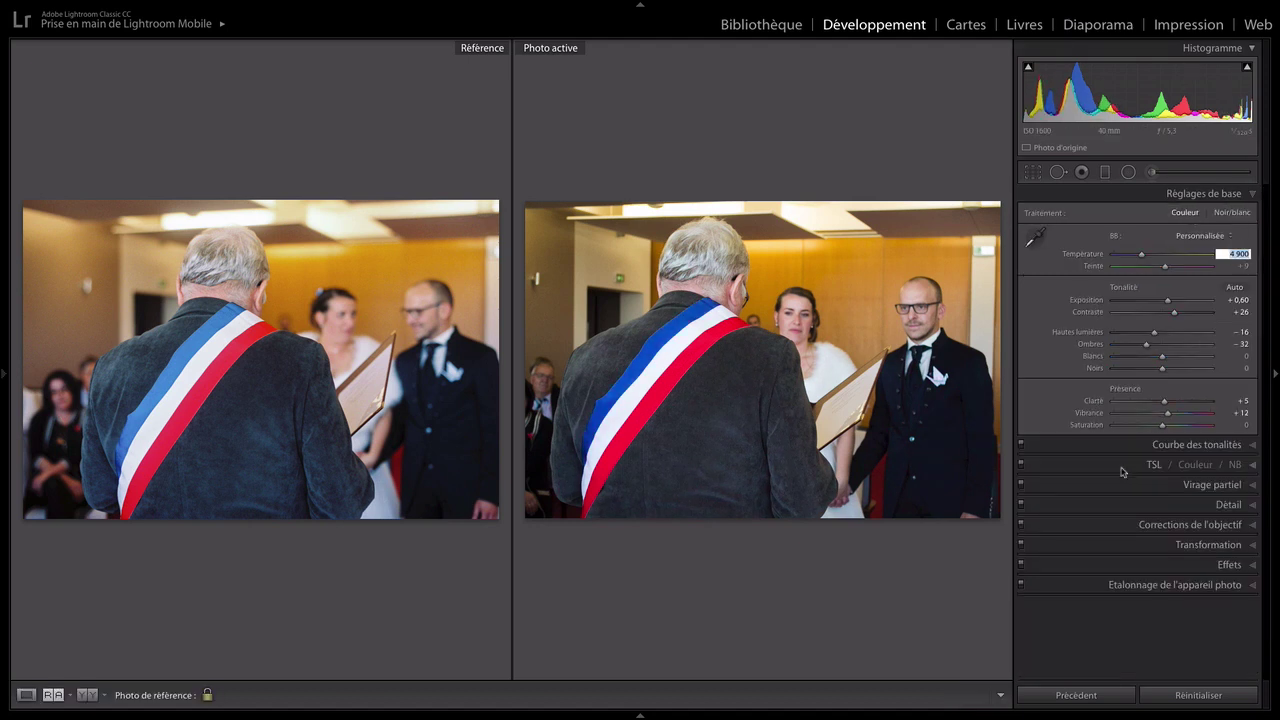
# Adjust the ceremony photo's colours: blue luminance +41, red saturation -10, and hues of blue -18, yellow -9 and orange -5
pyautogui.click(1154, 233)
pyautogui.moveTo(1168, 580); pyautogui.dragTo(1188, 578)
pyautogui.moveTo(1166, 346); pyautogui.dragTo(1157, 346)
pyautogui.moveTo(1167, 402); pyautogui.dragTo(1161, 402)
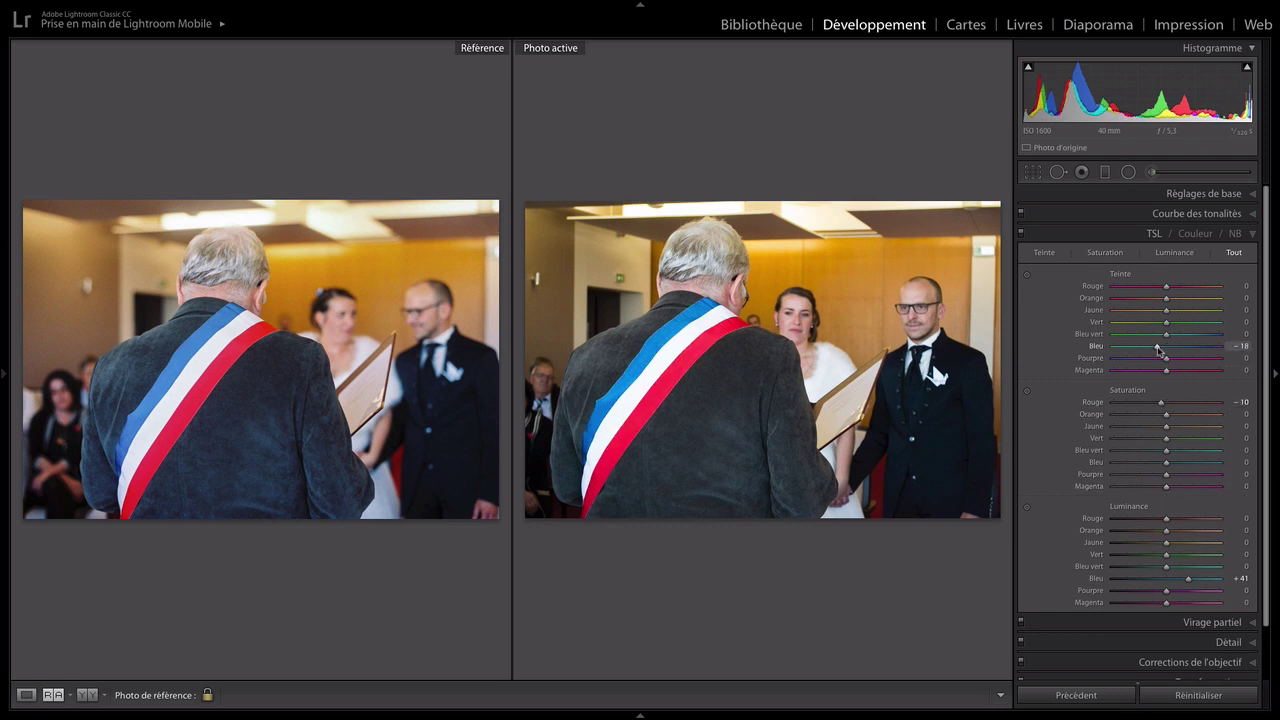
pyautogui.moveTo(1166, 310); pyautogui.dragTo(1163, 298)
pyautogui.moveTo(1166, 450); pyautogui.dragTo(1213, 464)
pyautogui.hotkey('ctrl', 'z')
pyautogui.hotkey('ctrl', 'z')
# Reset the ceremony photo's clarity to 0, and set red saturation to -17 and blue luminance to +52
pyautogui.scroll(-1, 1146, 549)
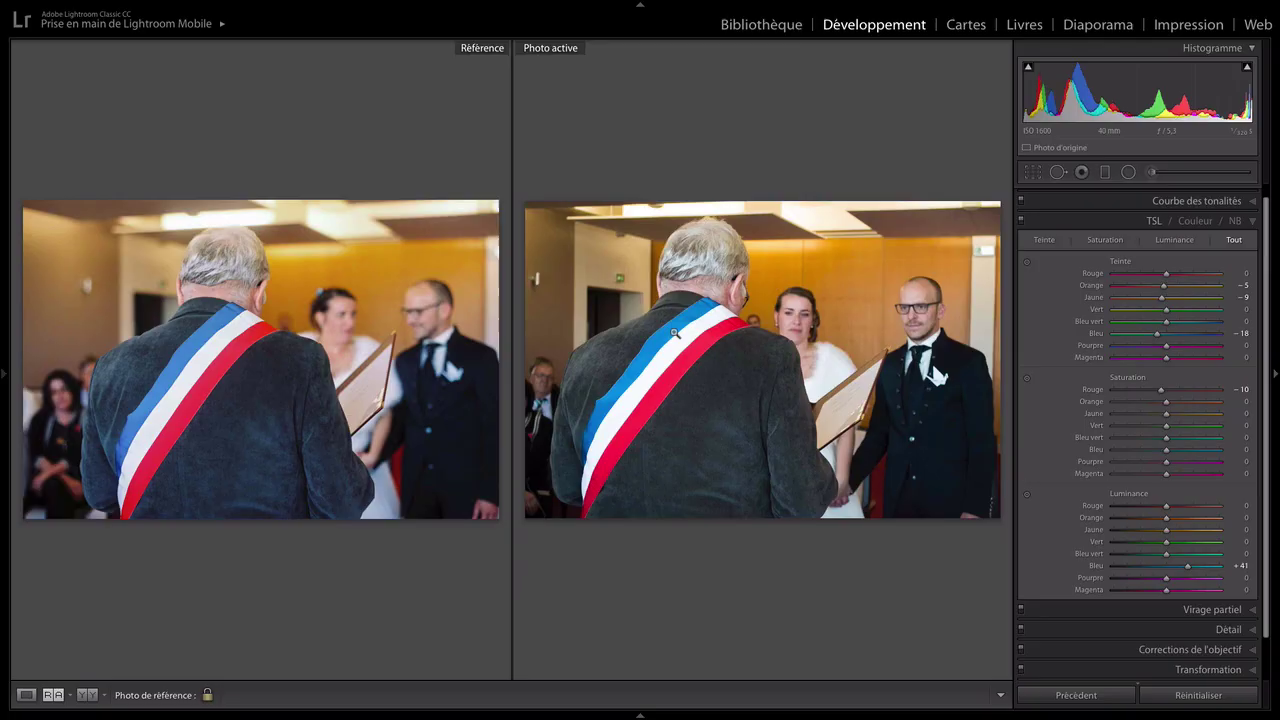
pyautogui.scroll(1, 1177, 203)
pyautogui.click(1177, 197)
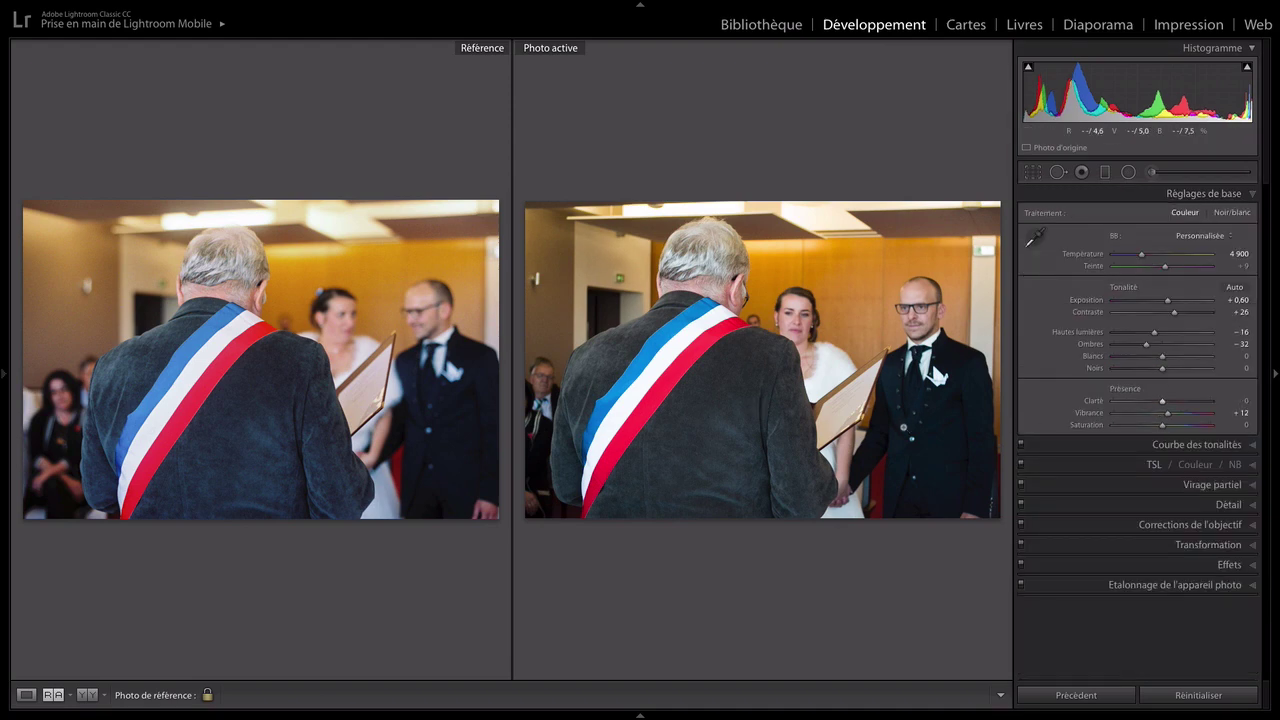
pyautogui.click(1158, 447)
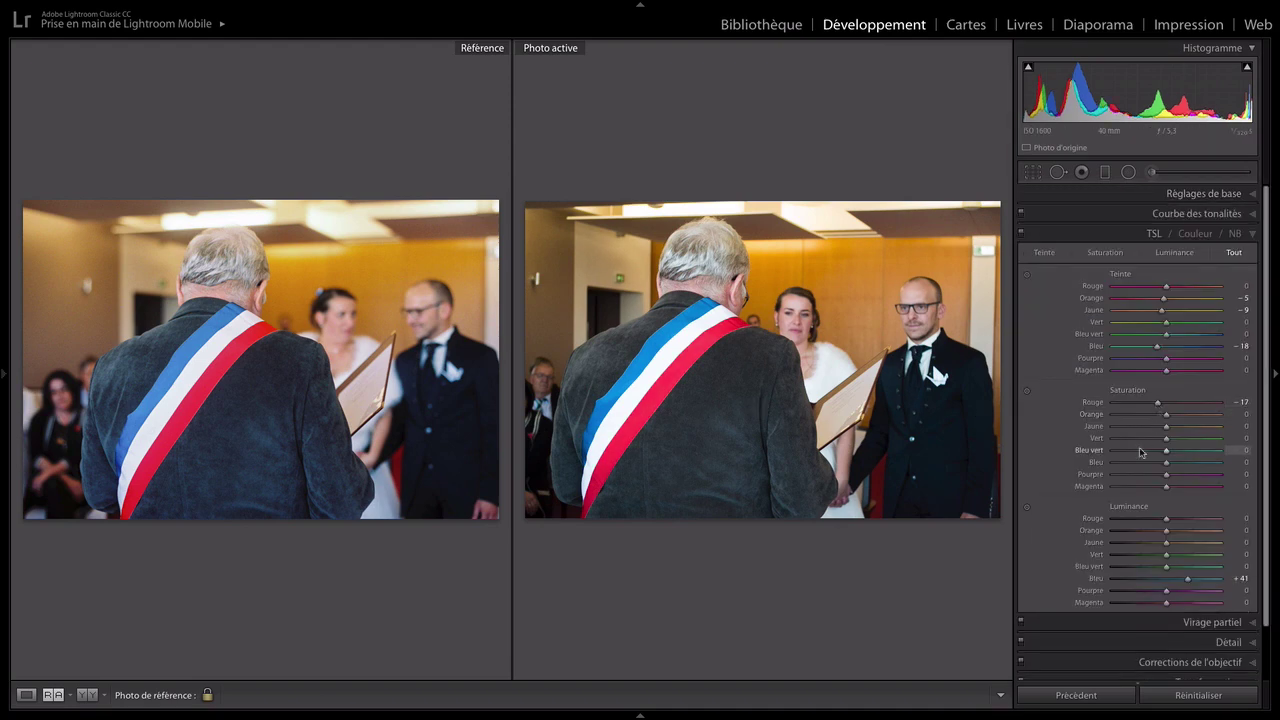
pyautogui.moveTo(1188, 580)
pyautogui.mouseDown()
pyautogui.moveTo(1207, 583)
pyautogui.moveTo(1194, 583)
pyautogui.mouseUp()
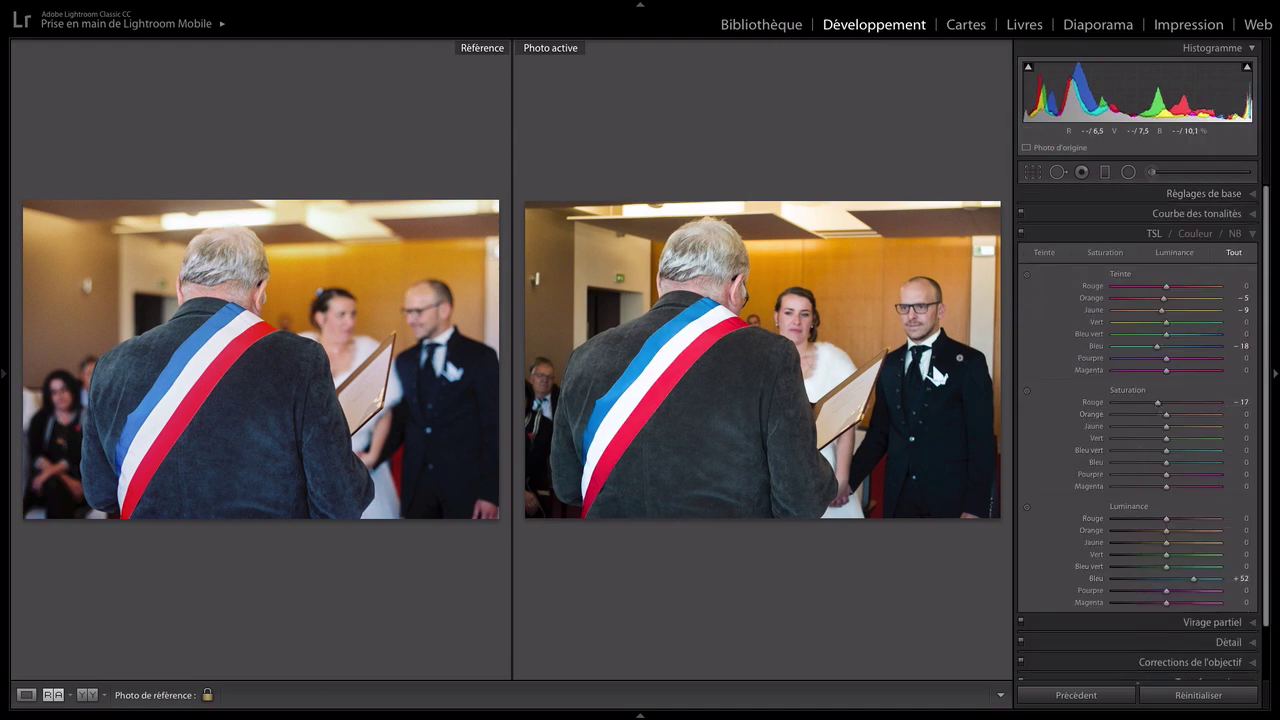
# Set the ceremony photo's vibrance to +26 and its white balance tint to +17
pyautogui.click(1200, 193)
pyautogui.moveTo(1162, 412); pyautogui.dragTo(1176, 414)
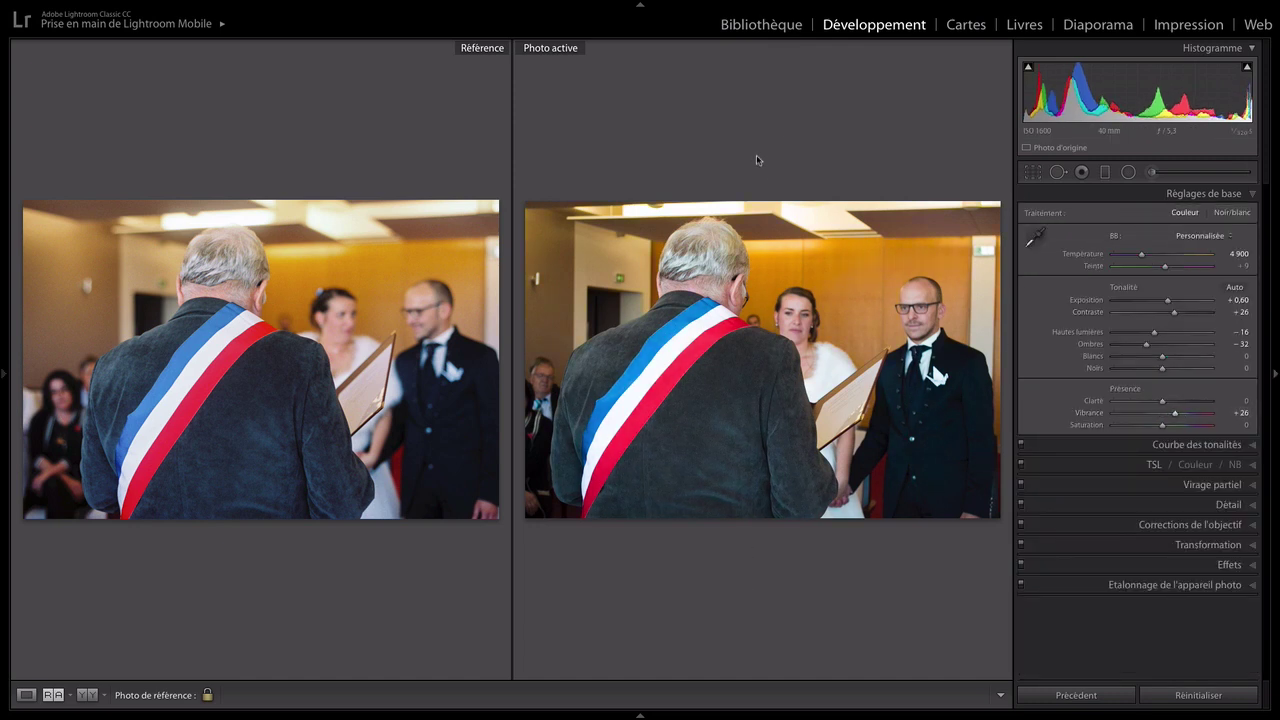
pyautogui.click(1238, 265)
pyautogui.press('Up')
pyautogui.press('Up')
pyautogui.press('Up')
pyautogui.press('Up')
pyautogui.press('Up')
pyautogui.press('Up')
pyautogui.press('Up')
pyautogui.press('Up')
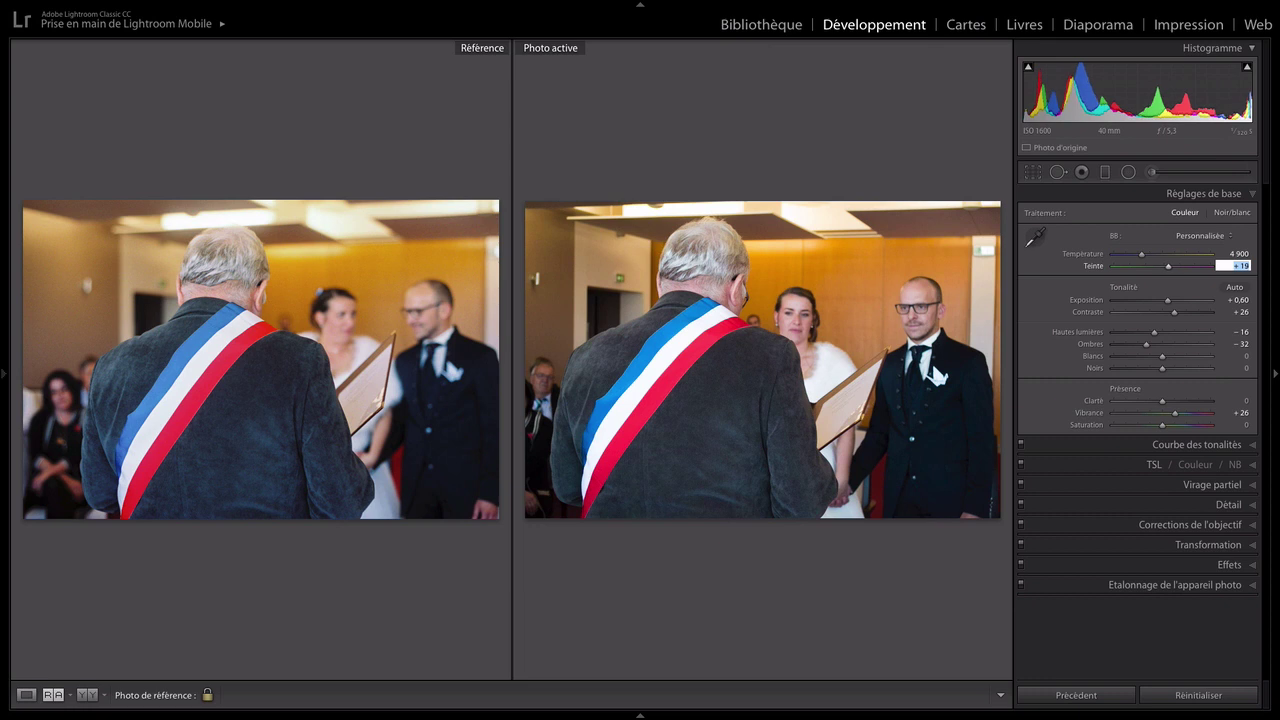
pyautogui.press('Return')
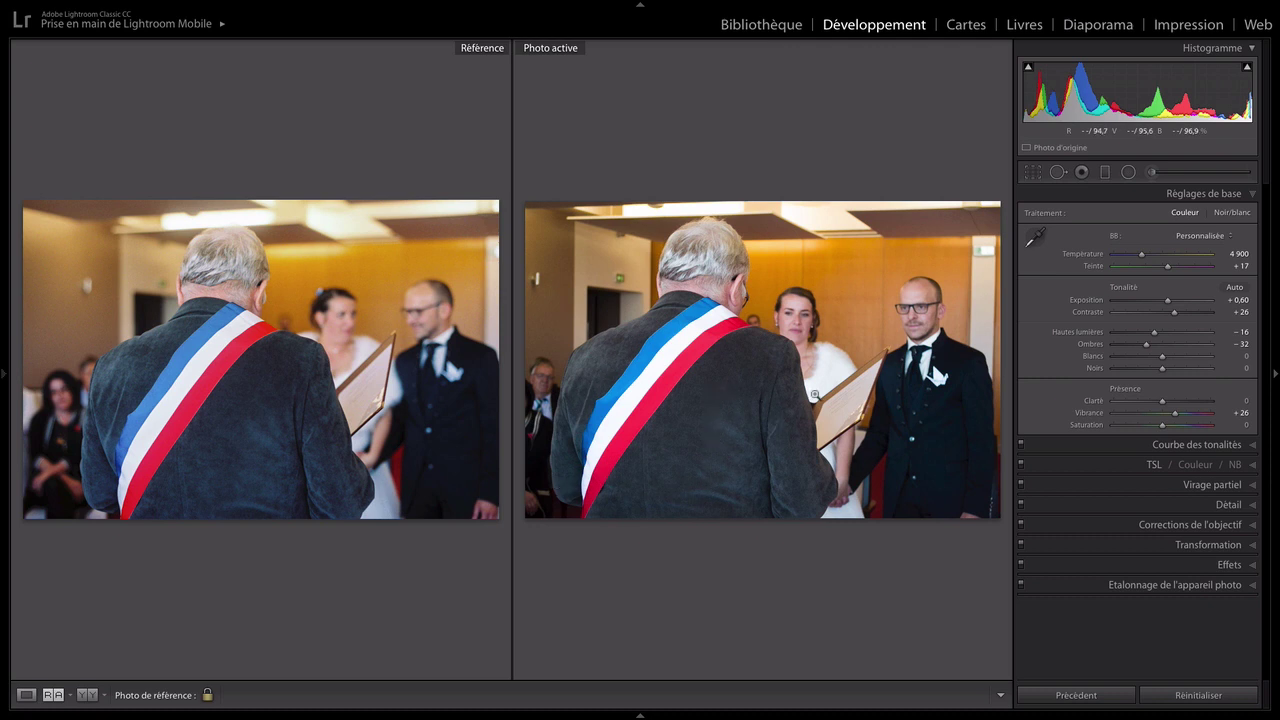
# Compare the ceremony photo's import state with its final edit through the history, ending on the latest tint state
pyautogui.click(4, 388)
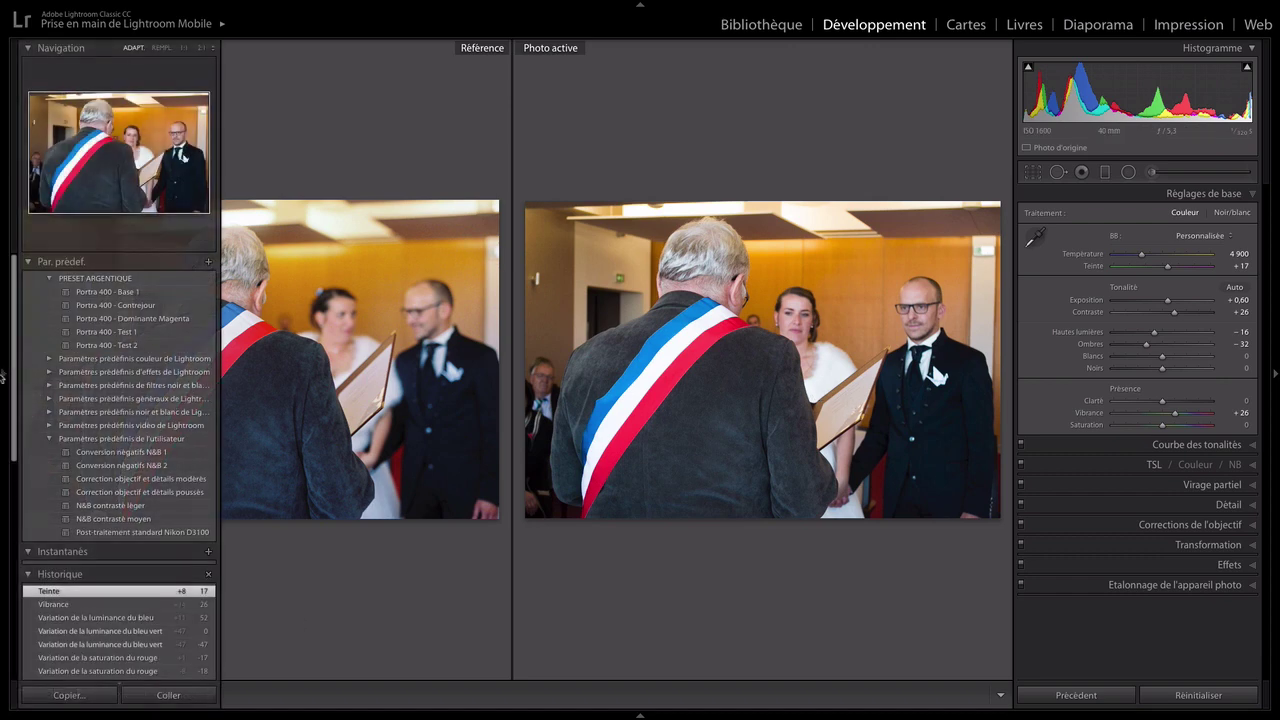
pyautogui.scroll(-10, 107, 641)
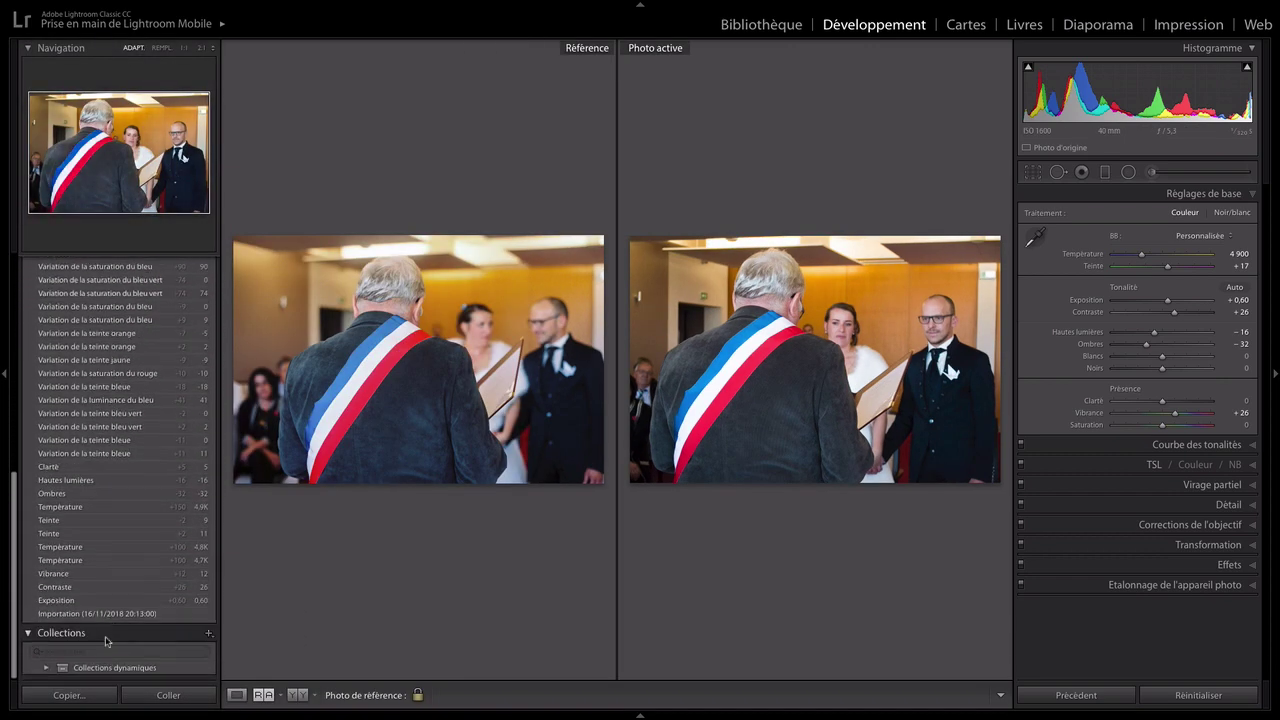
pyautogui.click(101, 619)
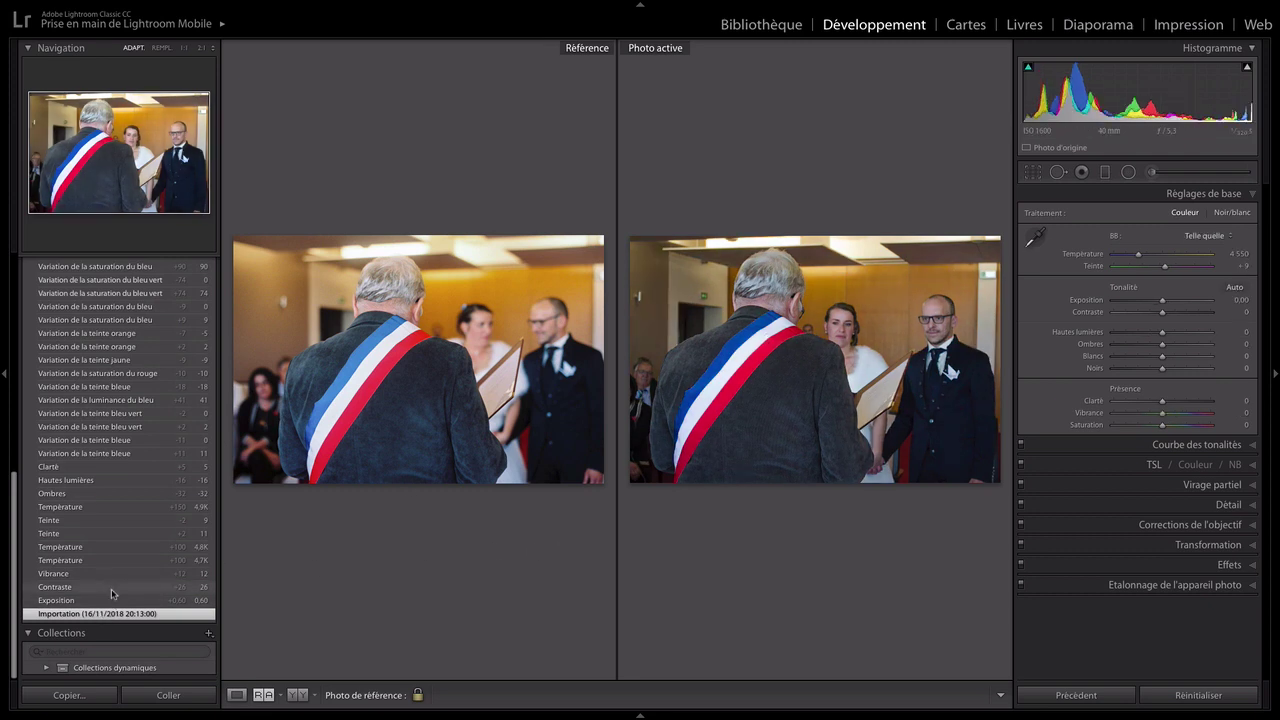
pyautogui.scroll(2, 120, 412)
pyautogui.scroll(3, 120, 412)
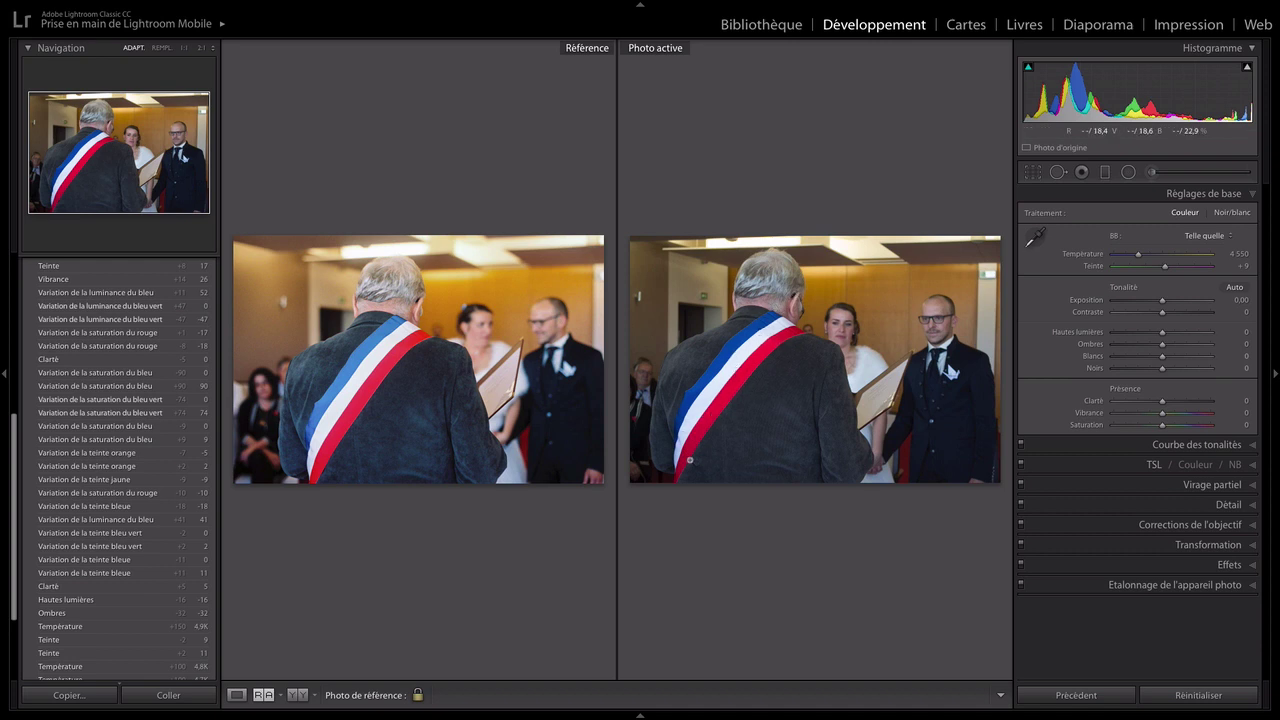
pyautogui.scroll(2, 102, 352)
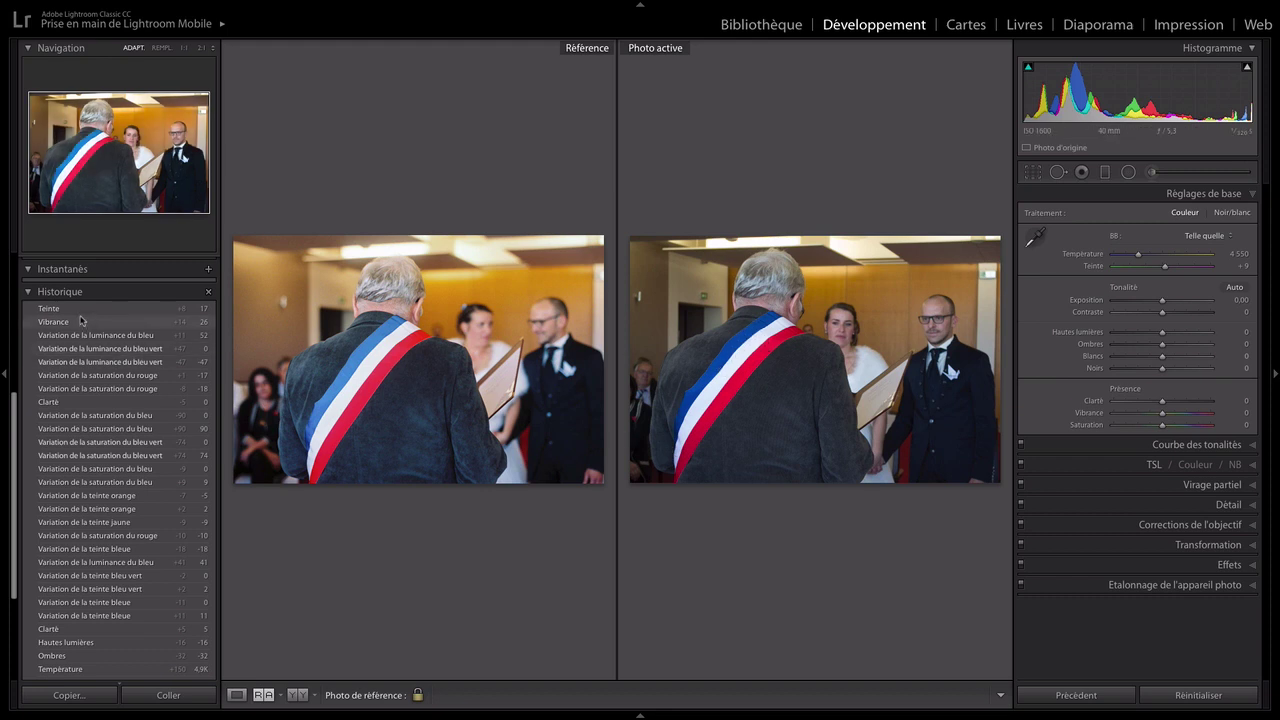
pyautogui.scroll(4, 84, 448)
pyautogui.click(60, 469)
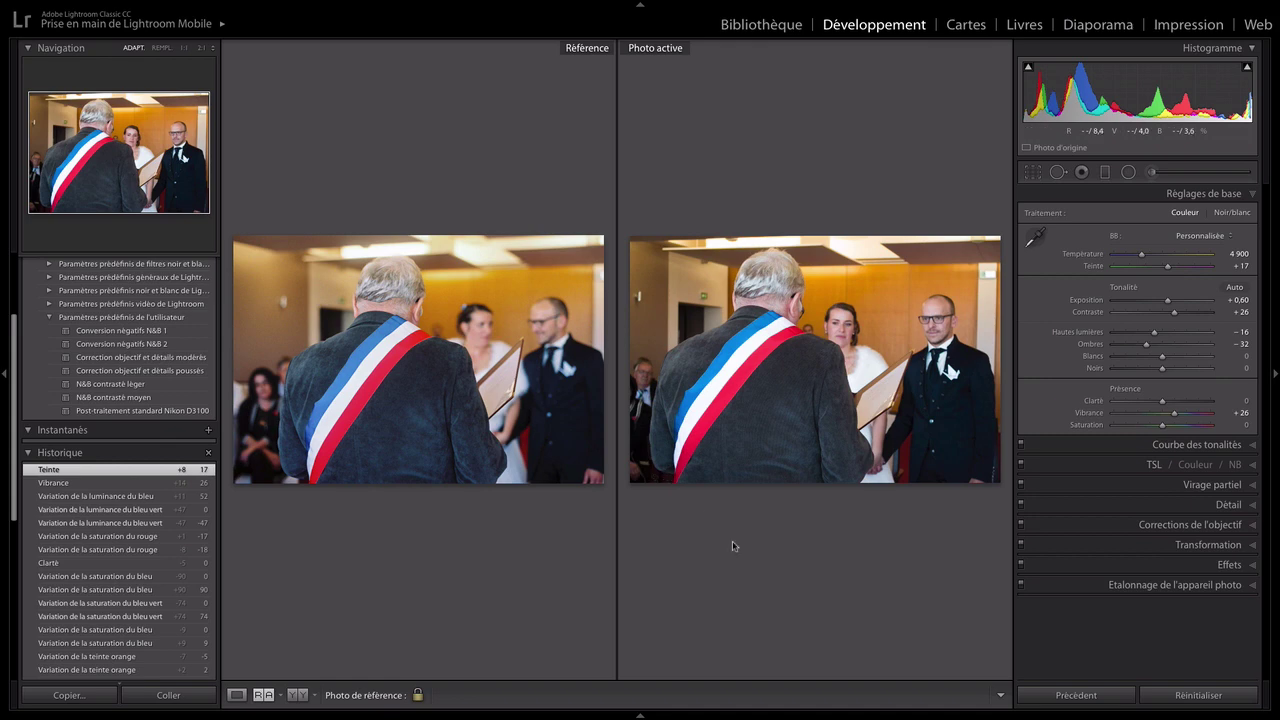
# Hide the history side and zoom both photos in on the man's neck and tricolour sash, aligning the reference for a close comparison
pyautogui.click(4, 376)
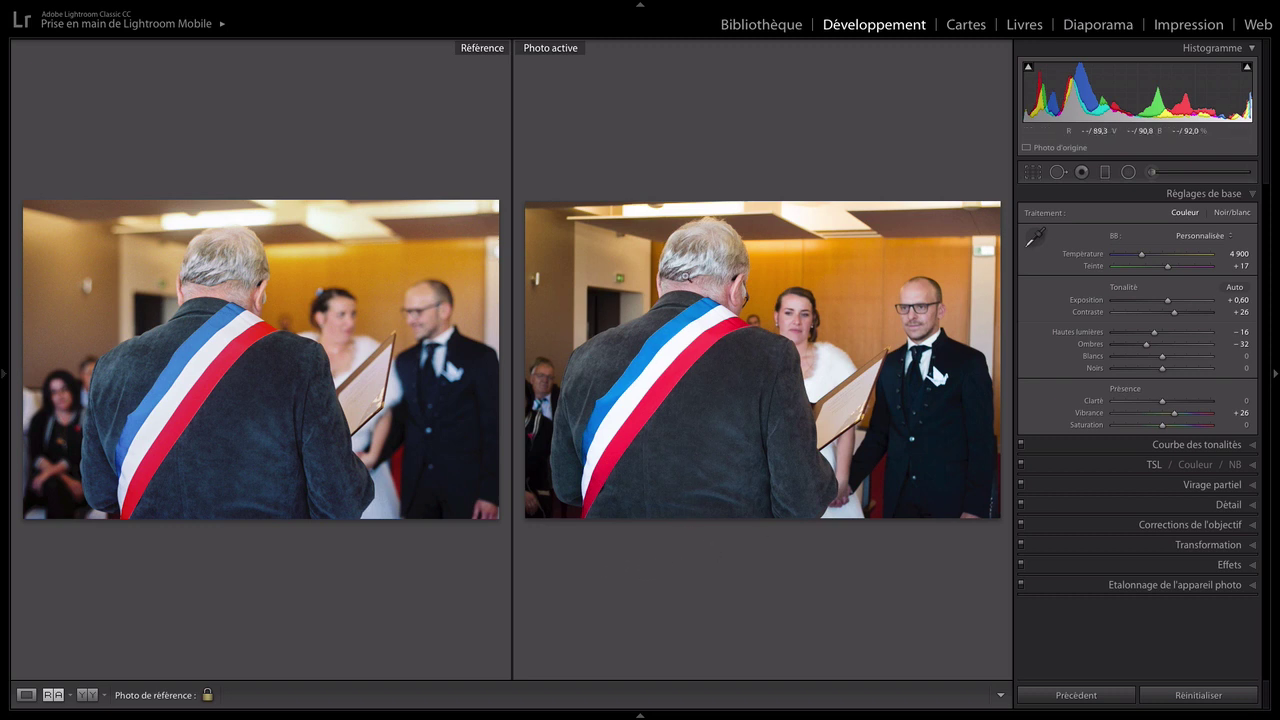
pyautogui.click(690, 278)
pyautogui.click(228, 290)
pyautogui.moveTo(250, 298); pyautogui.dragTo(305, 299)
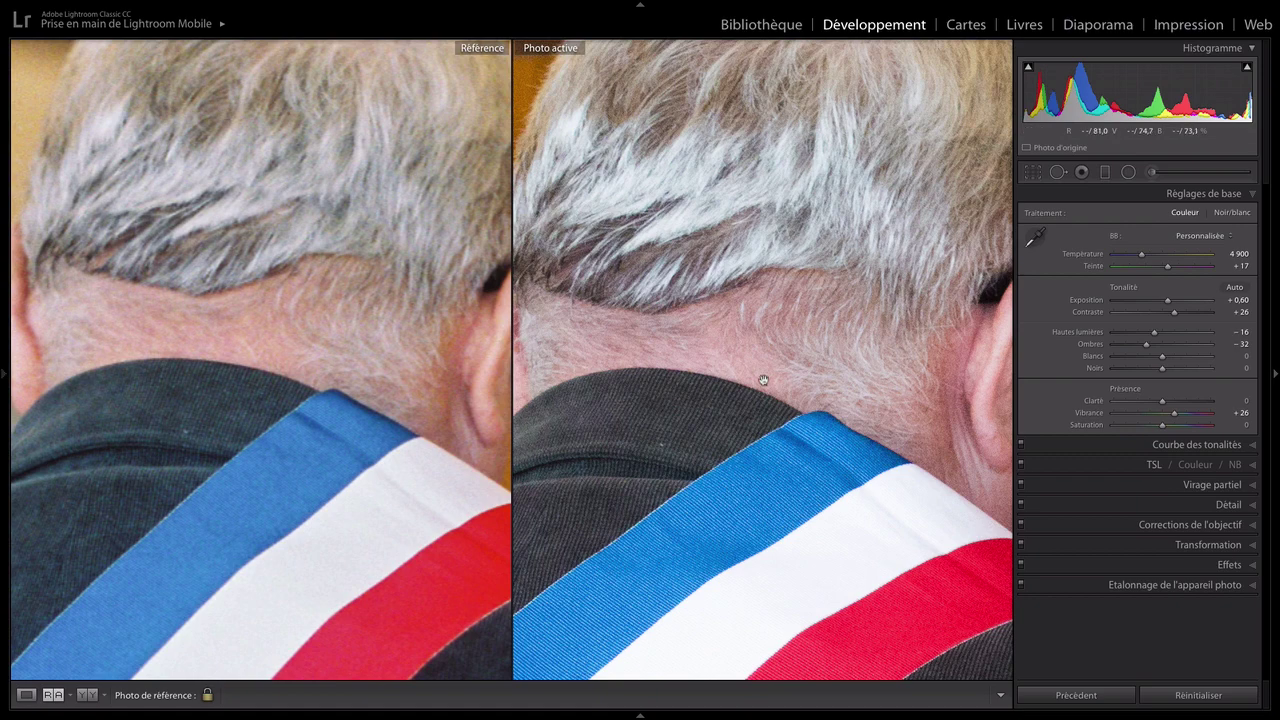
pyautogui.moveTo(444, 334); pyautogui.dragTo(456, 328)
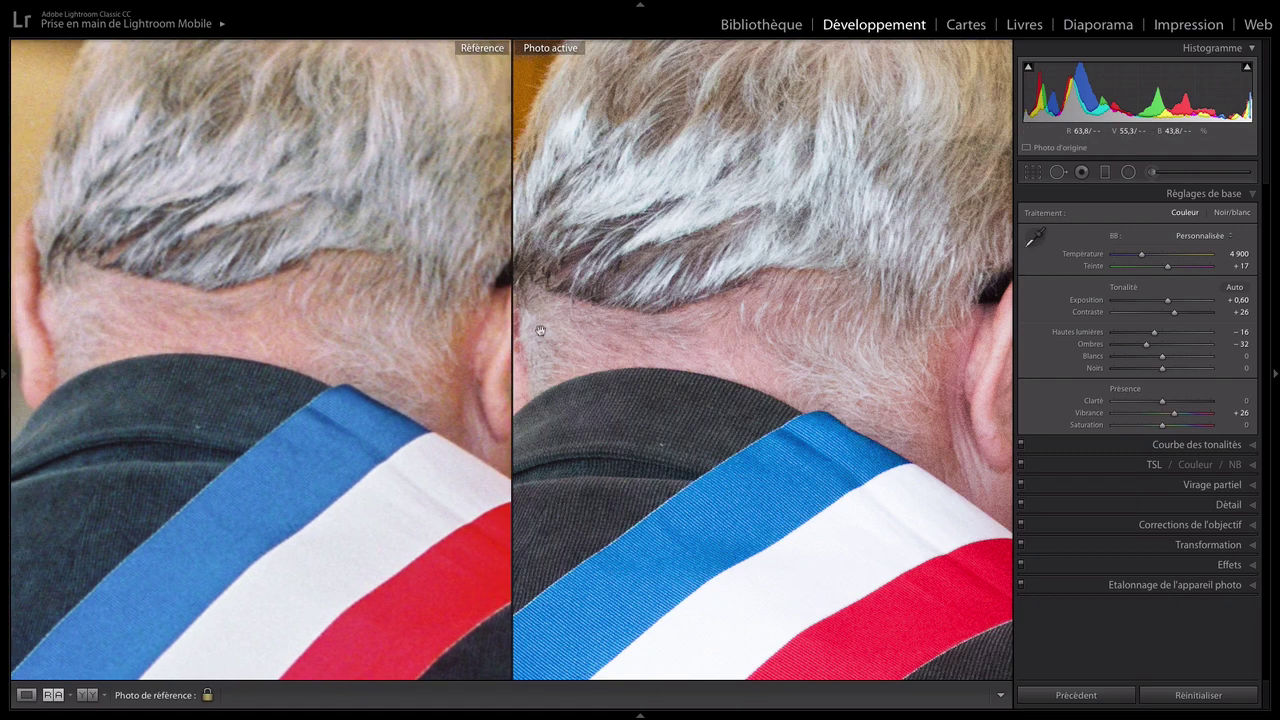
# Realign the close-ups of the neck and tricolour sash in both photos to compare the skin, fabric and sash colours
pyautogui.moveTo(682, 354); pyautogui.dragTo(740, 529)
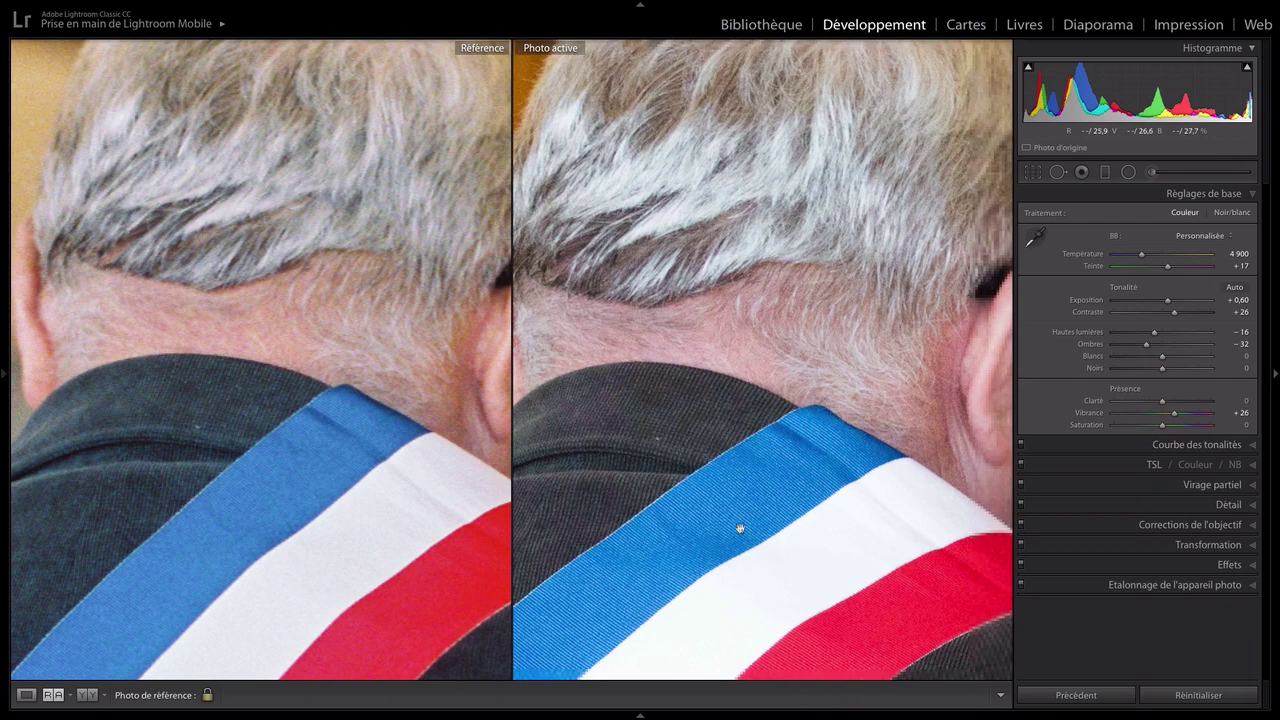
pyautogui.moveTo(320, 423); pyautogui.dragTo(350, 448)
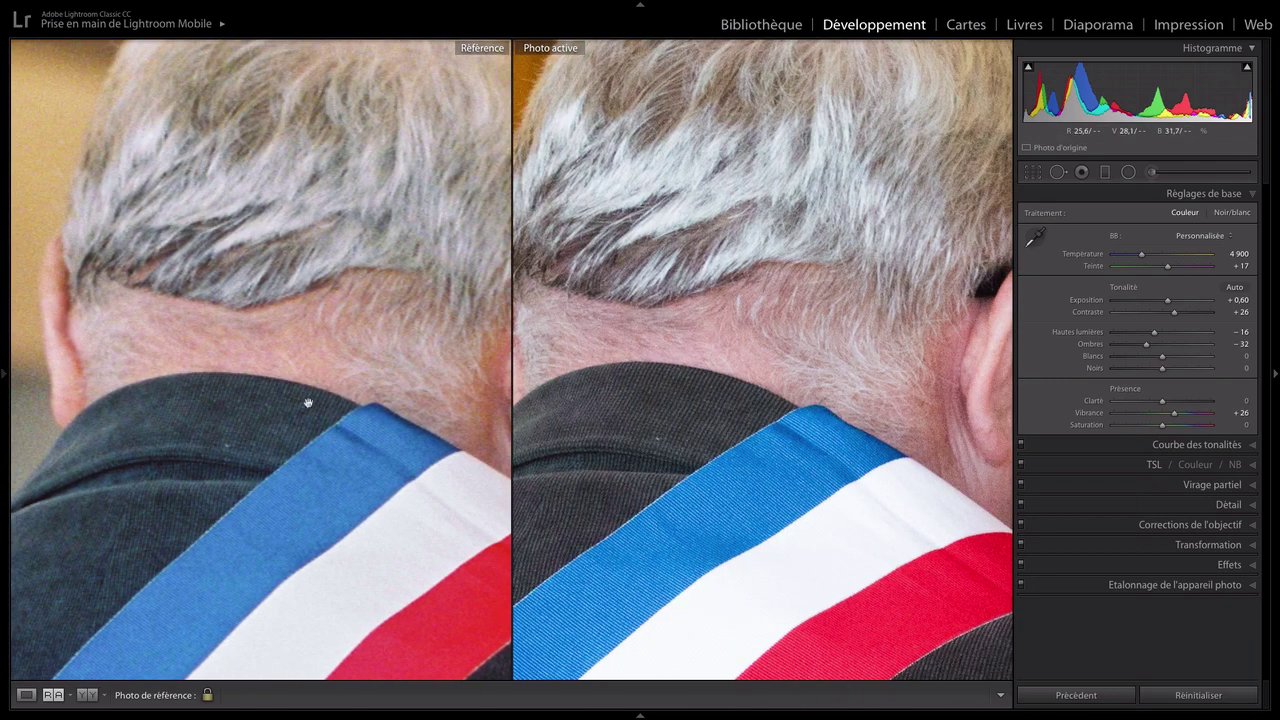
pyautogui.click(735, 410)
pyautogui.click(680, 403)
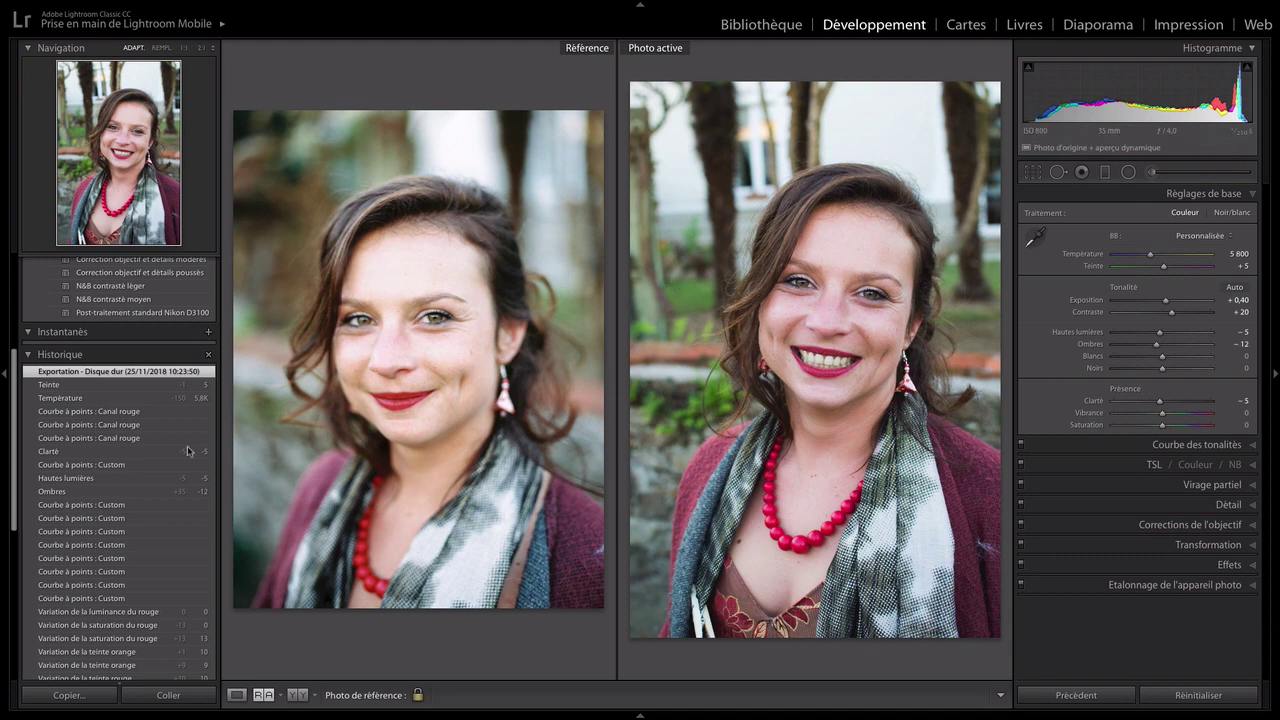
# Review the smiling portrait's history, hide that side, and show the green channel of its tone curve
pyautogui.scroll(-2, 190, 450)
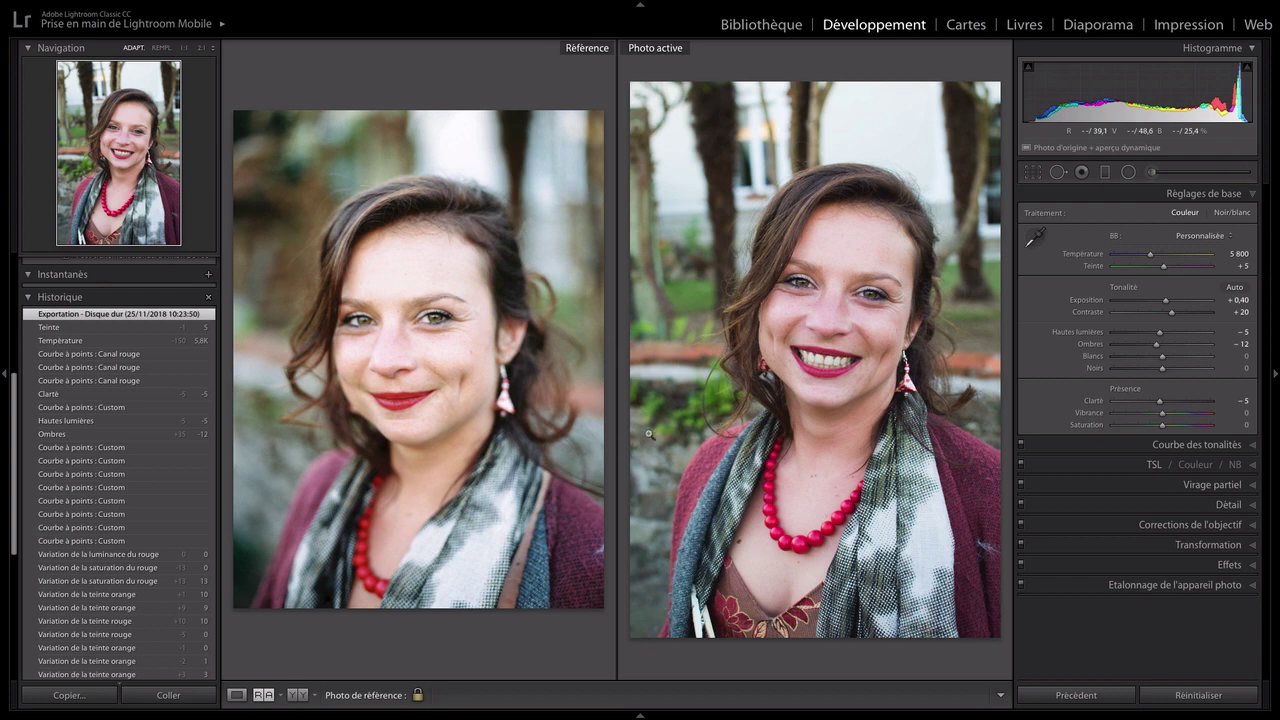
pyautogui.press('F7')
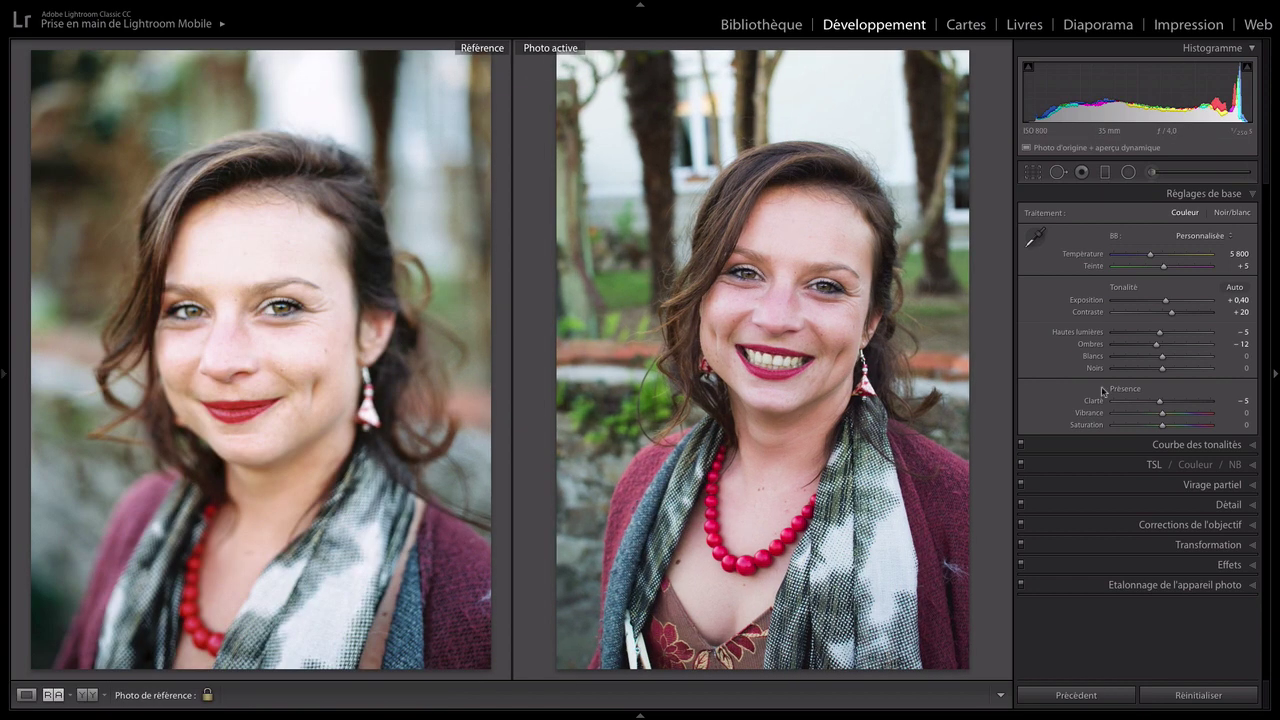
pyautogui.rightClick(670, 345)
pyautogui.click(960, 350)
pyautogui.click(1194, 445)
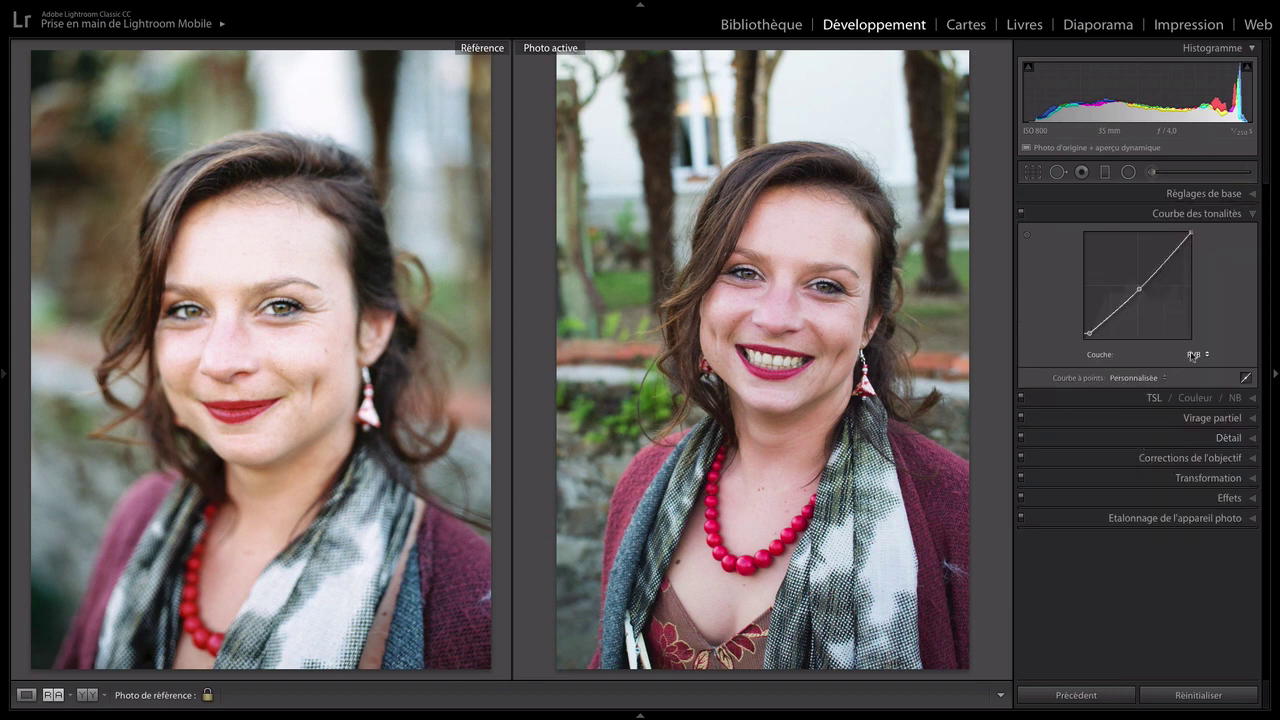
pyautogui.click(1192, 355)
pyautogui.click(1192, 391)
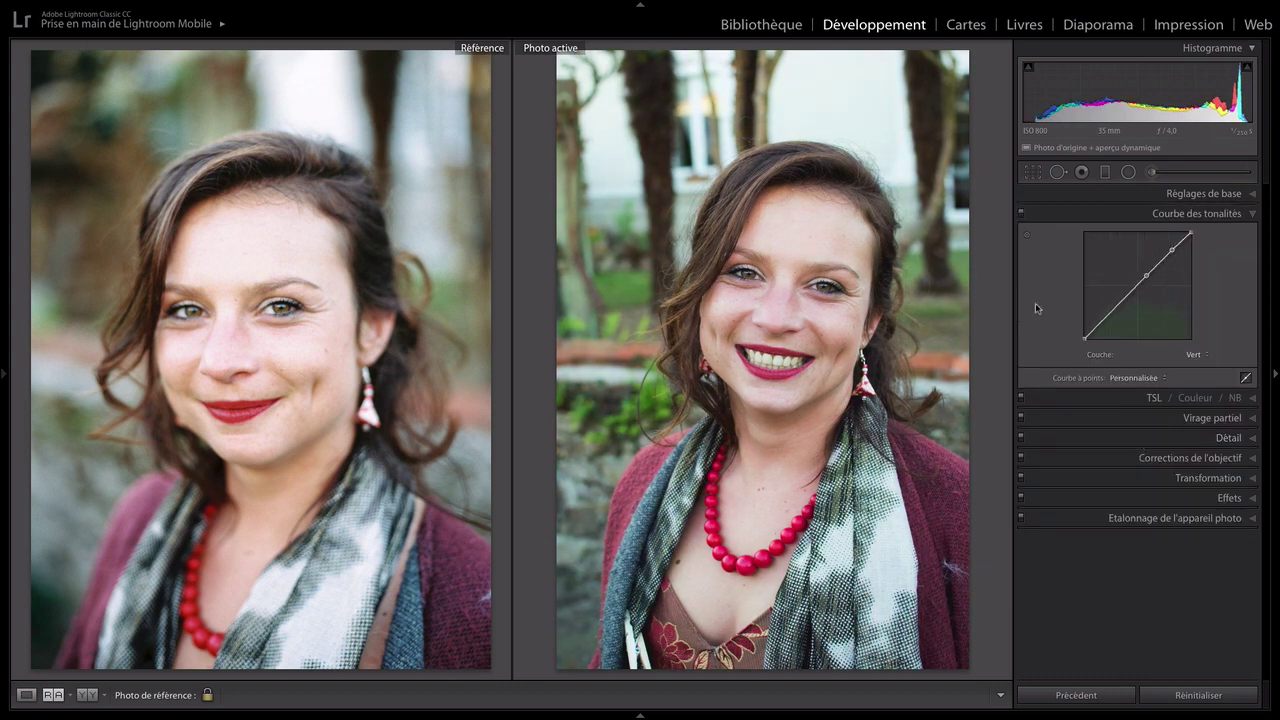
# Try shifting the red necklace's hue with the targeted adjustment tool to red +36 and magenta +1, and undo it
pyautogui.click(1200, 194)
pyautogui.click(1236, 252)
pyautogui.press('Return')
pyautogui.click(1128, 463)
pyautogui.click(1027, 274)
pyautogui.moveTo(745, 565); pyautogui.dragTo(745, 535)
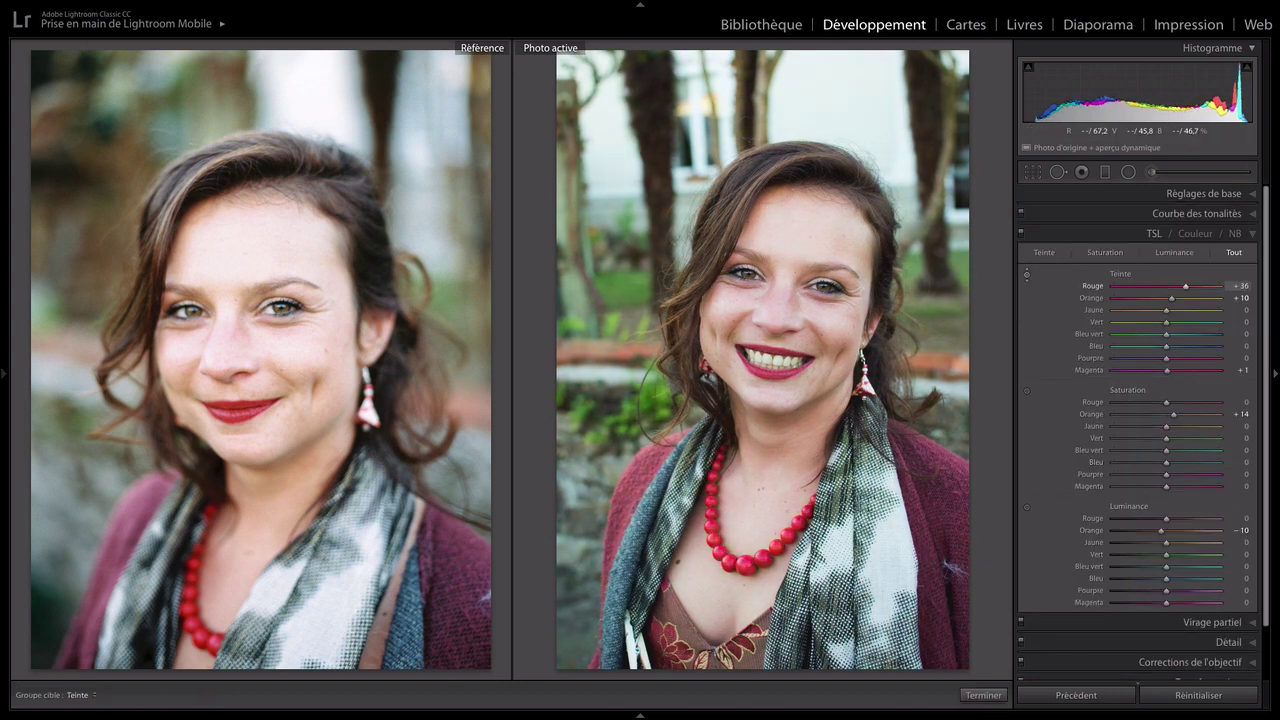
pyautogui.press('Escape')
pyautogui.hotkey('ctrl', 'z')
pyautogui.hotkey('ctrl', 'z')
pyautogui.hotkey('ctrl', 'z')
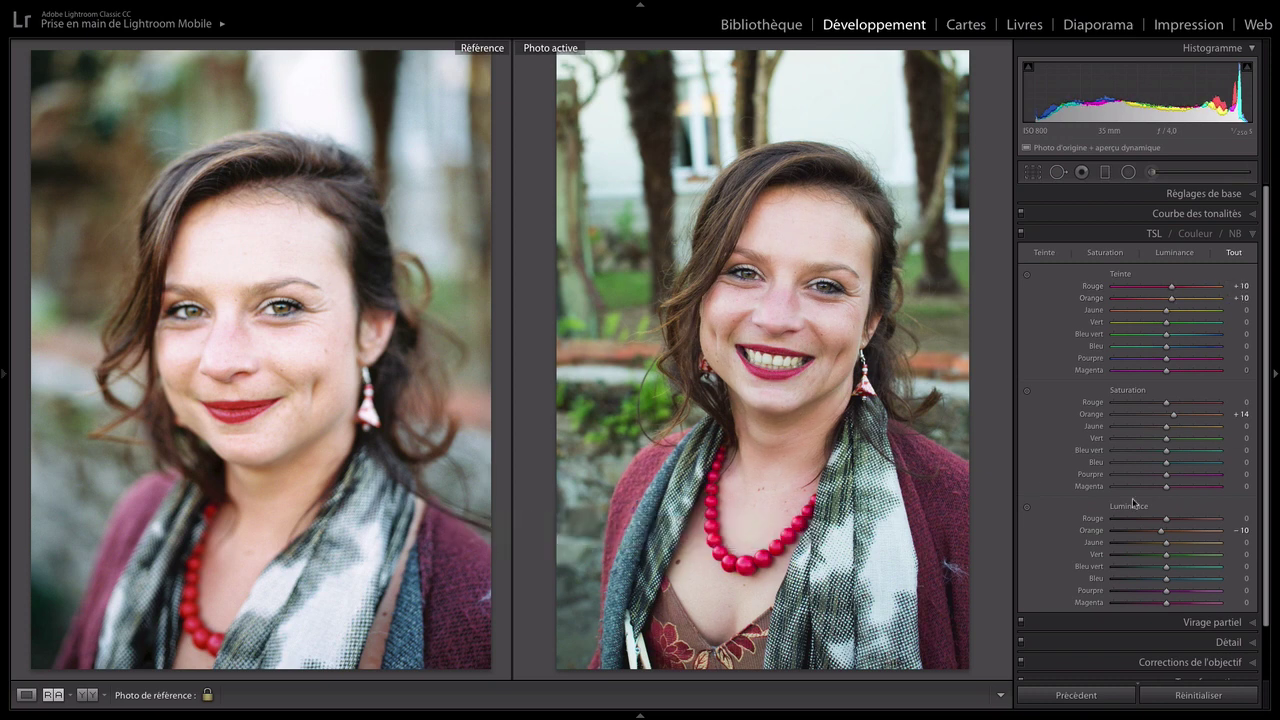
# Try a slight change to the portrait's magenta hue and reset the purple and magenta hues to default
pyautogui.moveTo(1166, 370)
pyautogui.mouseDown()
pyautogui.moveTo(1222, 370)
pyautogui.moveTo(1171, 359)
pyautogui.moveTo(1204, 371)
pyautogui.moveTo(1169, 371)
pyautogui.mouseUp()
pyautogui.doubleClick(1169, 359)
pyautogui.doubleClick(1167, 371)
# Set the portrait's temperature to 5900, tint to +7, exposure to +0.50, shadows to -19 and vibrance to +13
pyautogui.click(1181, 194)
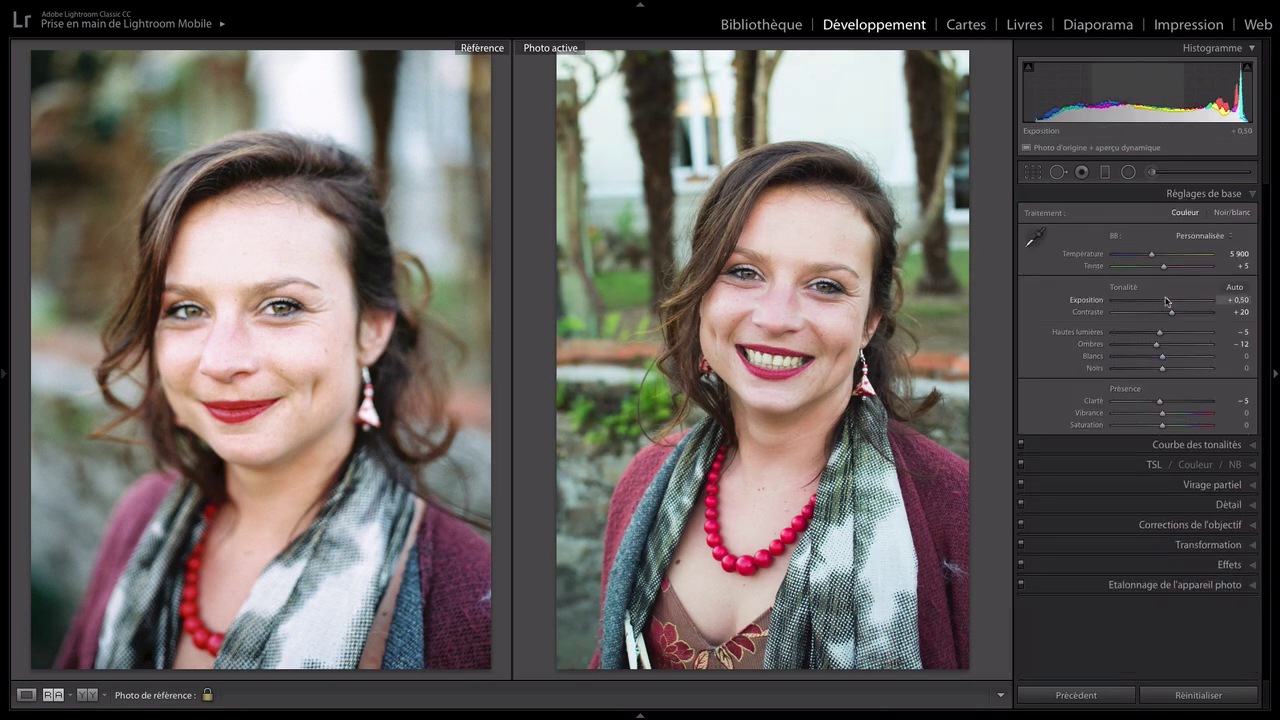
pyautogui.moveTo(1163, 266); pyautogui.dragTo(1164, 266)
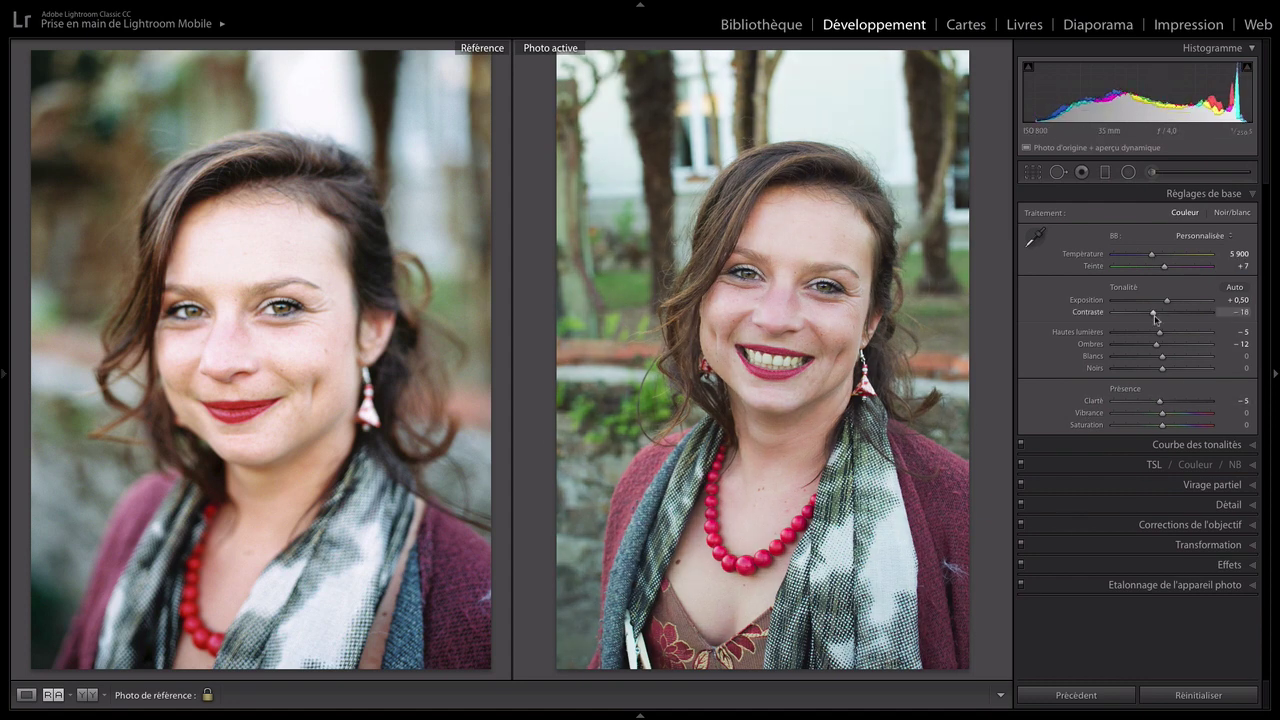
pyautogui.moveTo(1157, 344); pyautogui.dragTo(1155, 345)
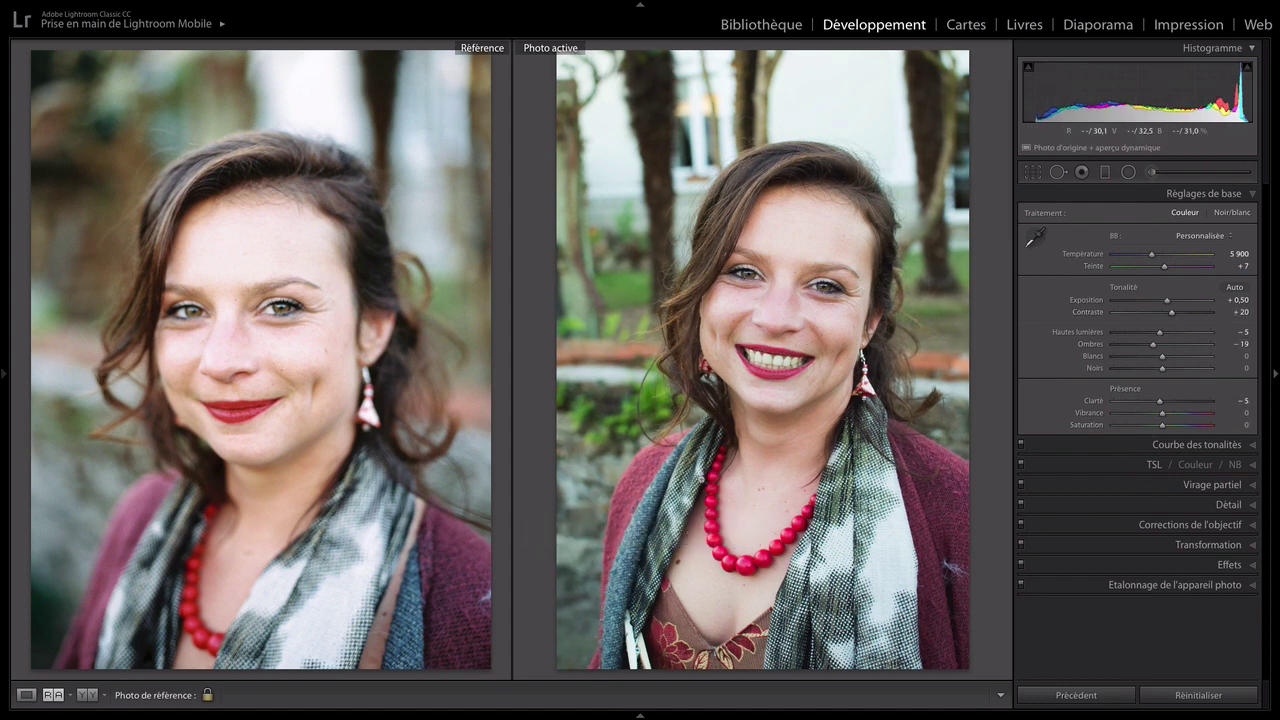
pyautogui.click(1170, 412)
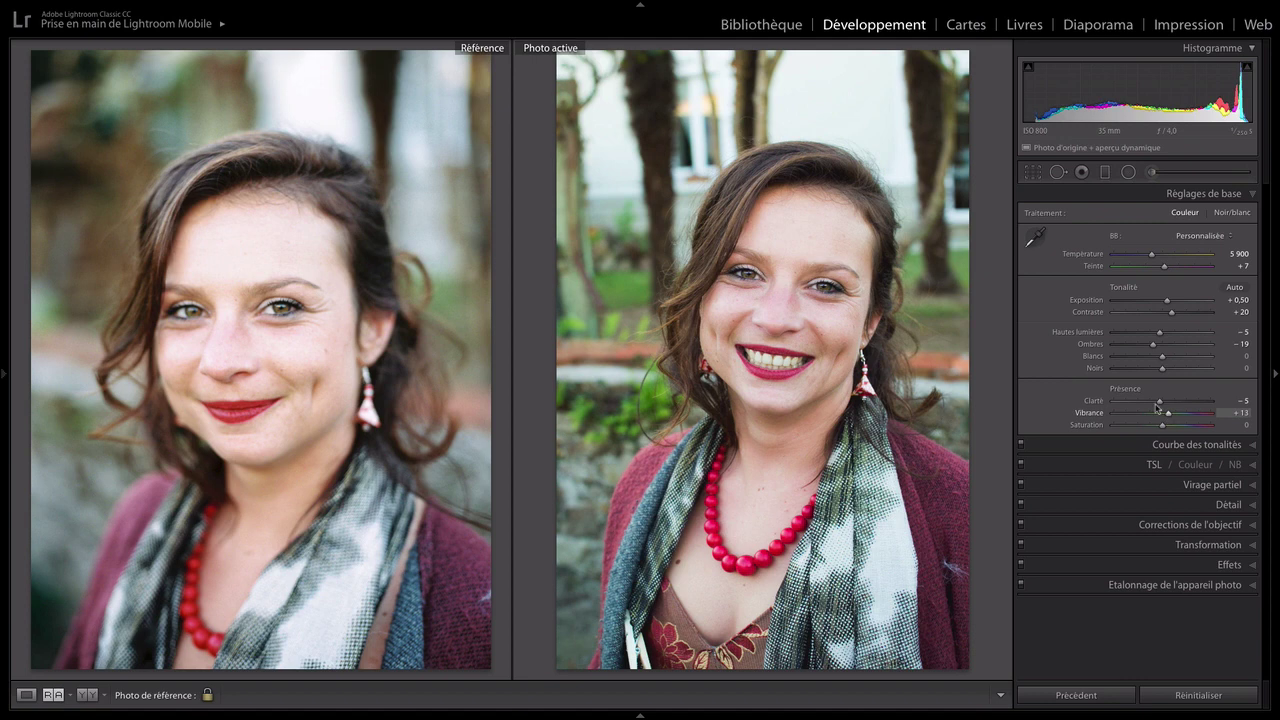
# Try lowering the portrait's yellow hue and red luminance, and reset both to 0
pyautogui.click(1152, 465)
pyautogui.moveTo(1166, 299); pyautogui.dragTo(1138, 305)
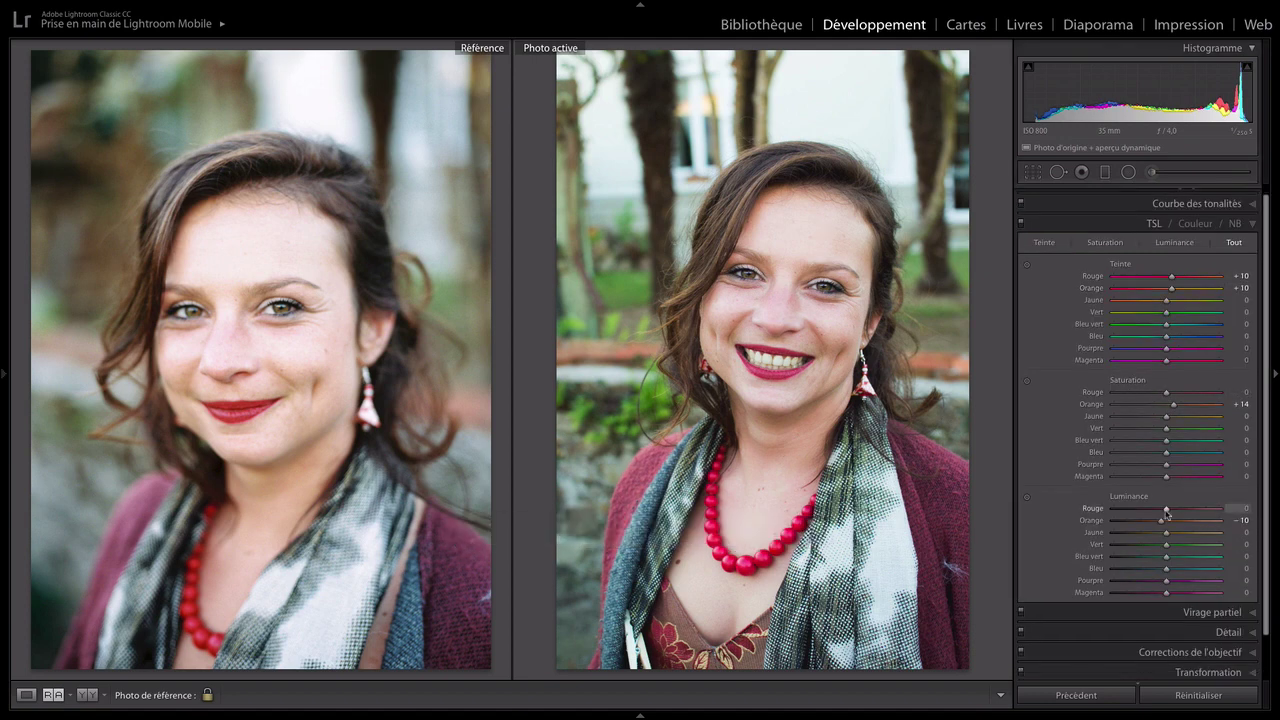
pyautogui.moveTo(1166, 513); pyautogui.dragTo(1149, 514)
pyautogui.doubleClick(1149, 514)
# Set the portrait's magenta luminance to -28, aqua hue to +85 and green saturation to -59
pyautogui.moveTo(1166, 592); pyautogui.dragTo(1151, 595)
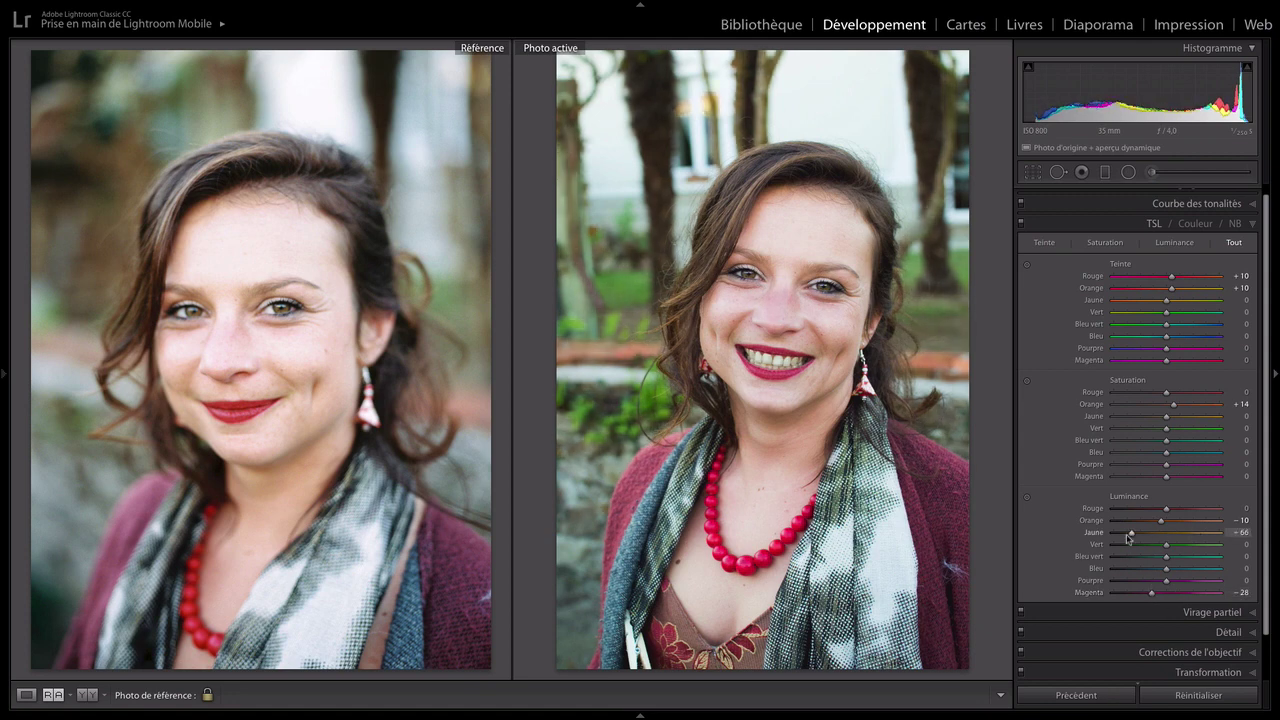
pyautogui.moveTo(1166, 325)
pyautogui.mouseDown()
pyautogui.moveTo(1213, 325)
pyautogui.moveTo(1187, 314)
pyautogui.mouseUp()
pyautogui.doubleClick(1187, 312)
pyautogui.moveTo(1166, 428); pyautogui.dragTo(1134, 433)
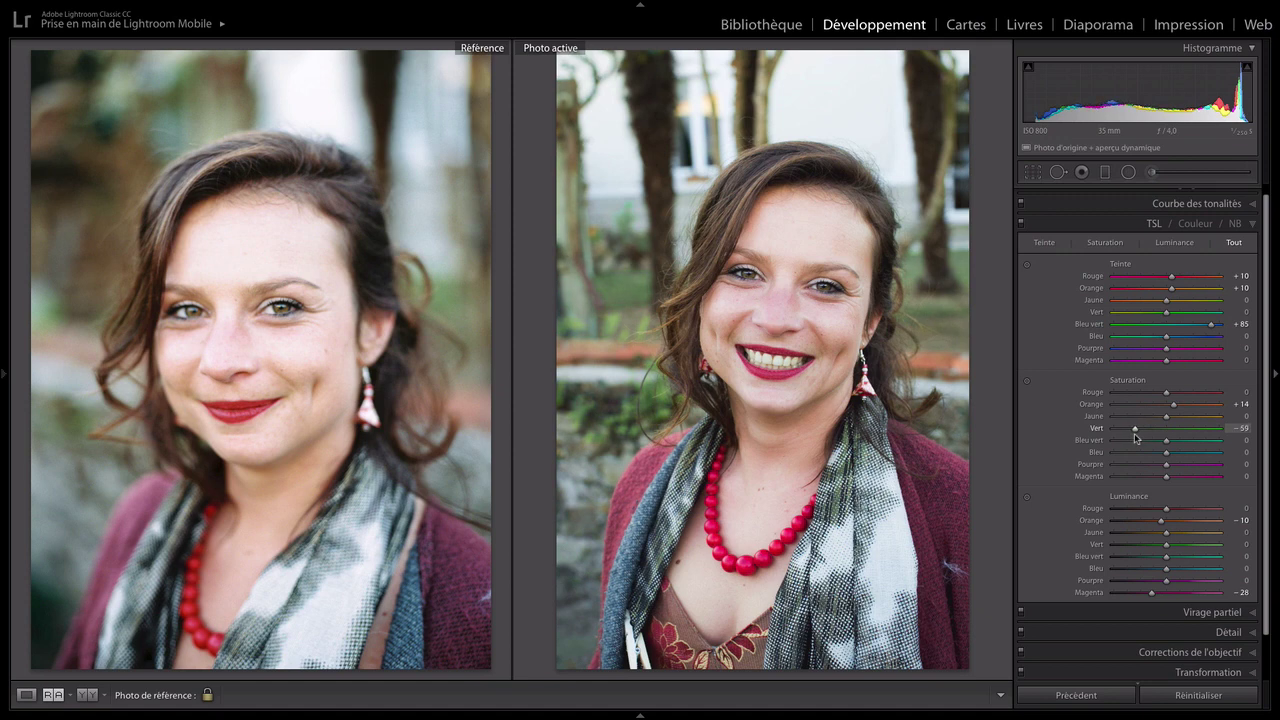
# Try raising the red luminance to +20, restore it to 0, and set the magenta hue to -27
pyautogui.moveTo(1166, 511)
pyautogui.mouseDown()
pyautogui.moveTo(1154, 513)
pyautogui.moveTo(1177, 512)
pyautogui.mouseUp()
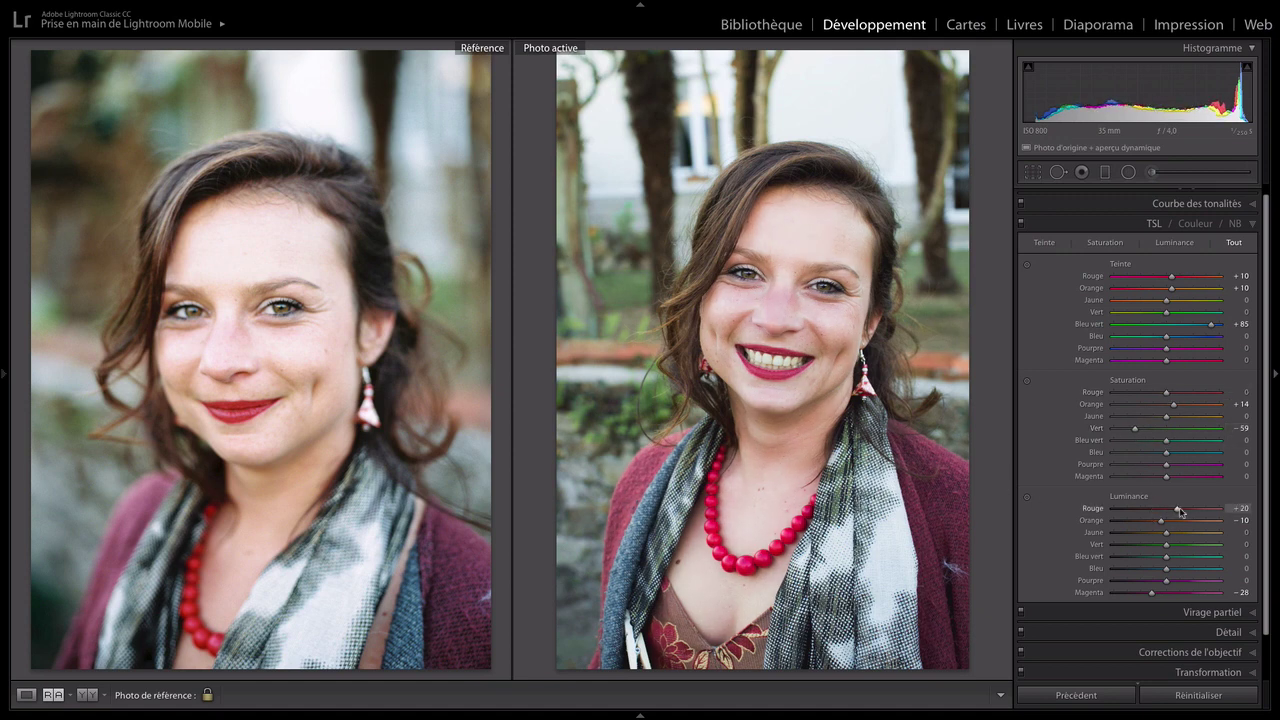
pyautogui.doubleClick(1177, 511)
pyautogui.hotkey('ctrl', 'z')
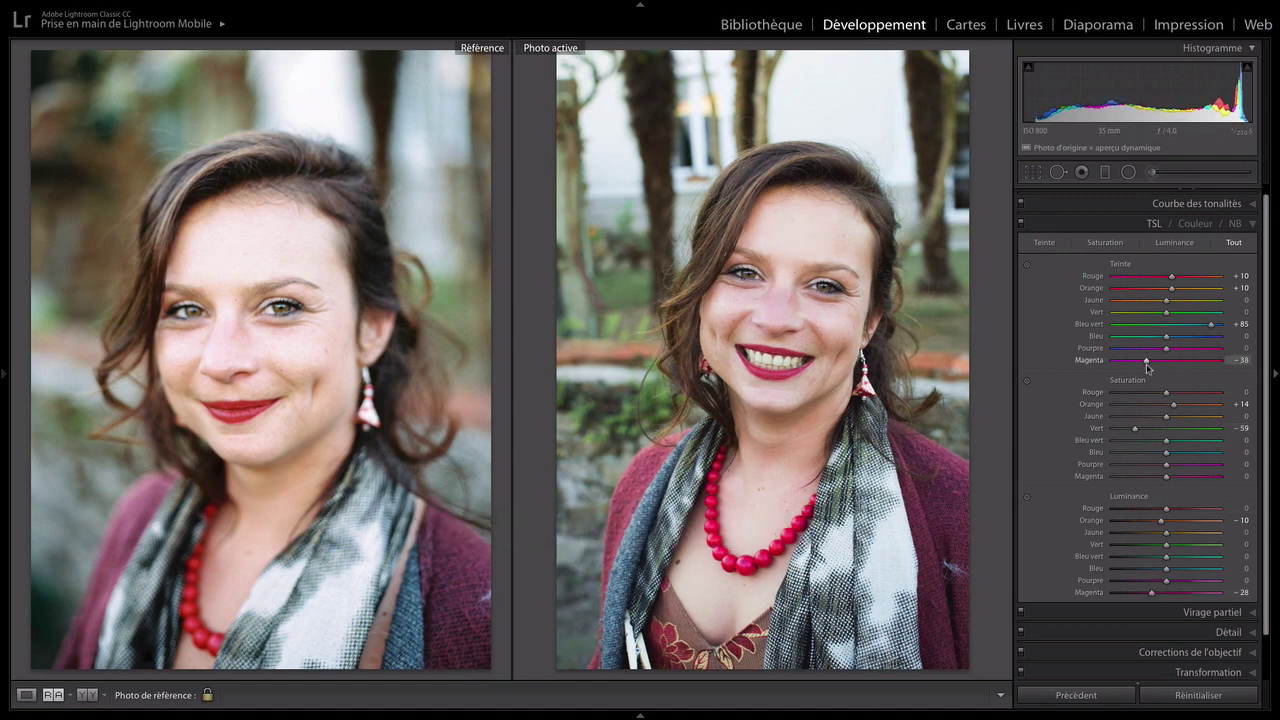
pyautogui.moveTo(1166, 360); pyautogui.dragTo(1152, 361)
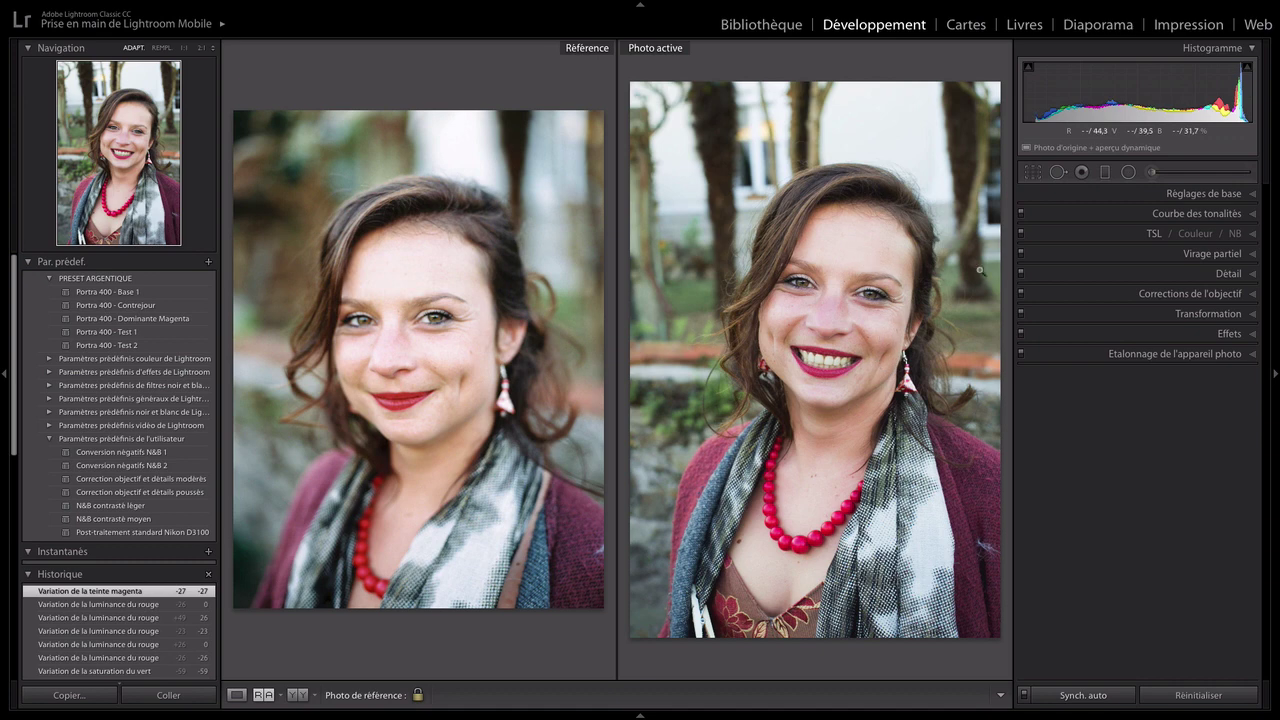
# Show the portrait's tone curve, and compare its two smiling versions side by side in the library's comparison view
pyautogui.click(1175, 216)
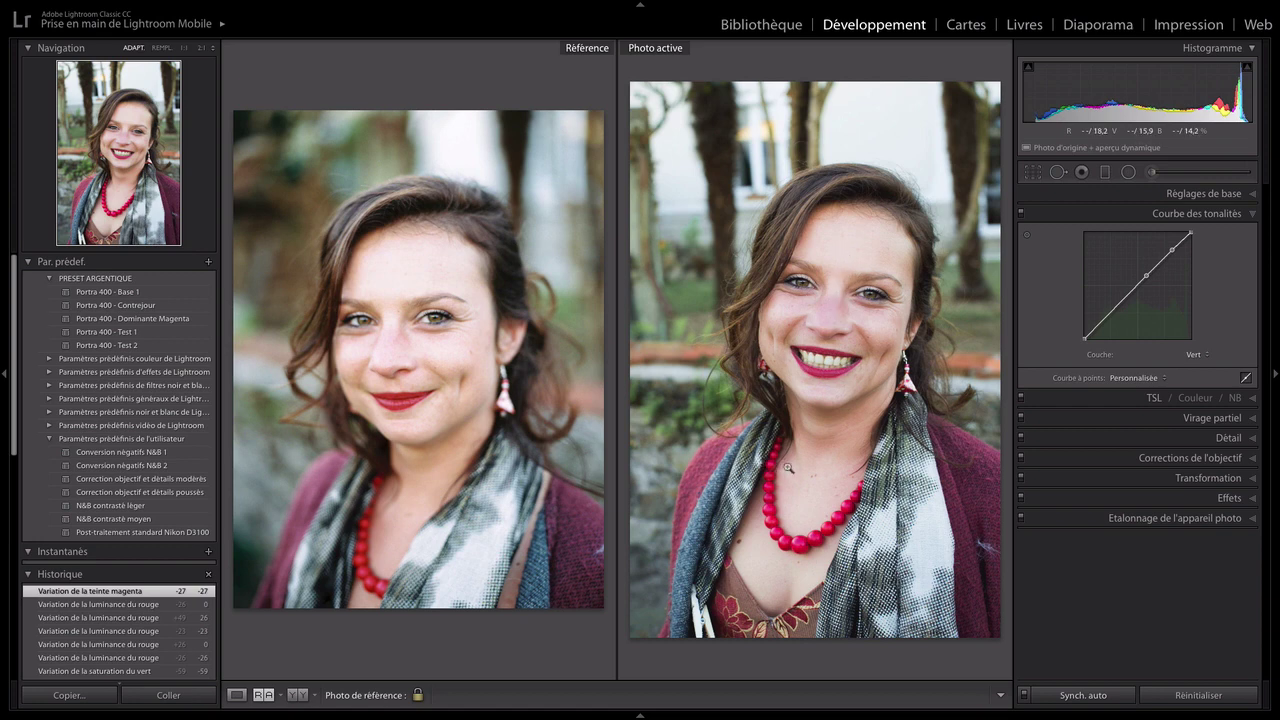
pyautogui.click(745, 26)
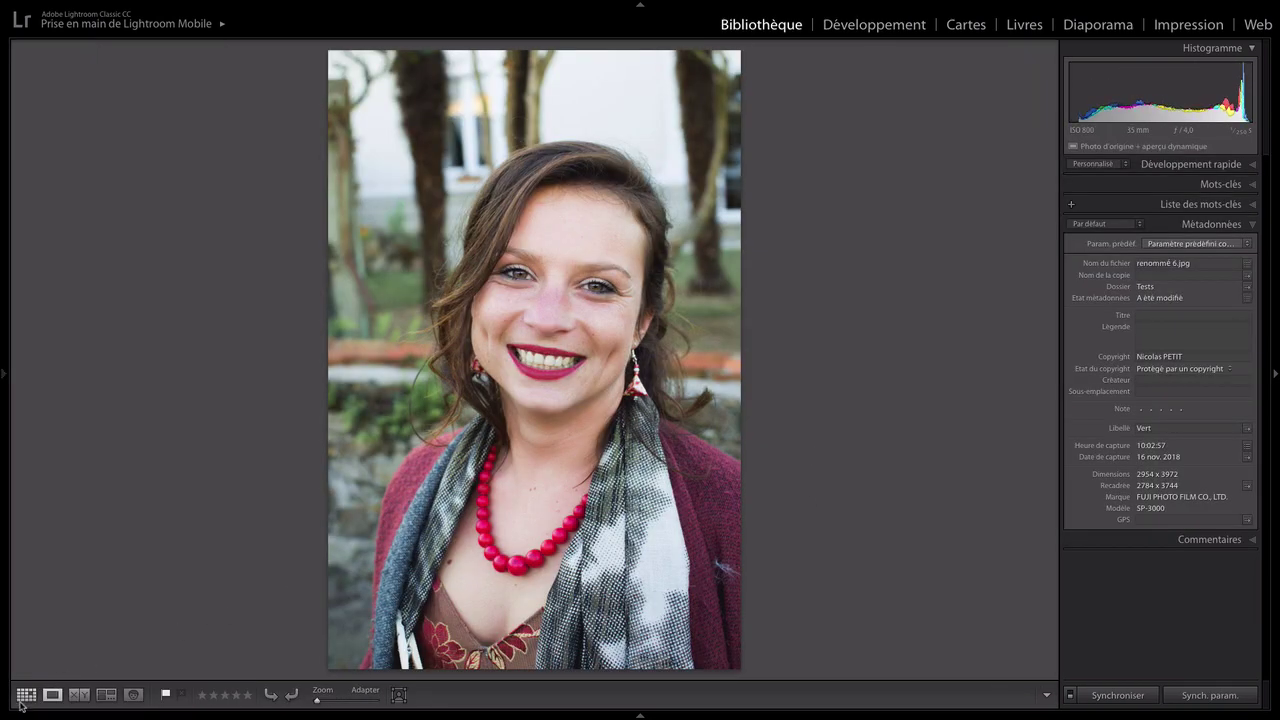
pyautogui.click(22, 700)
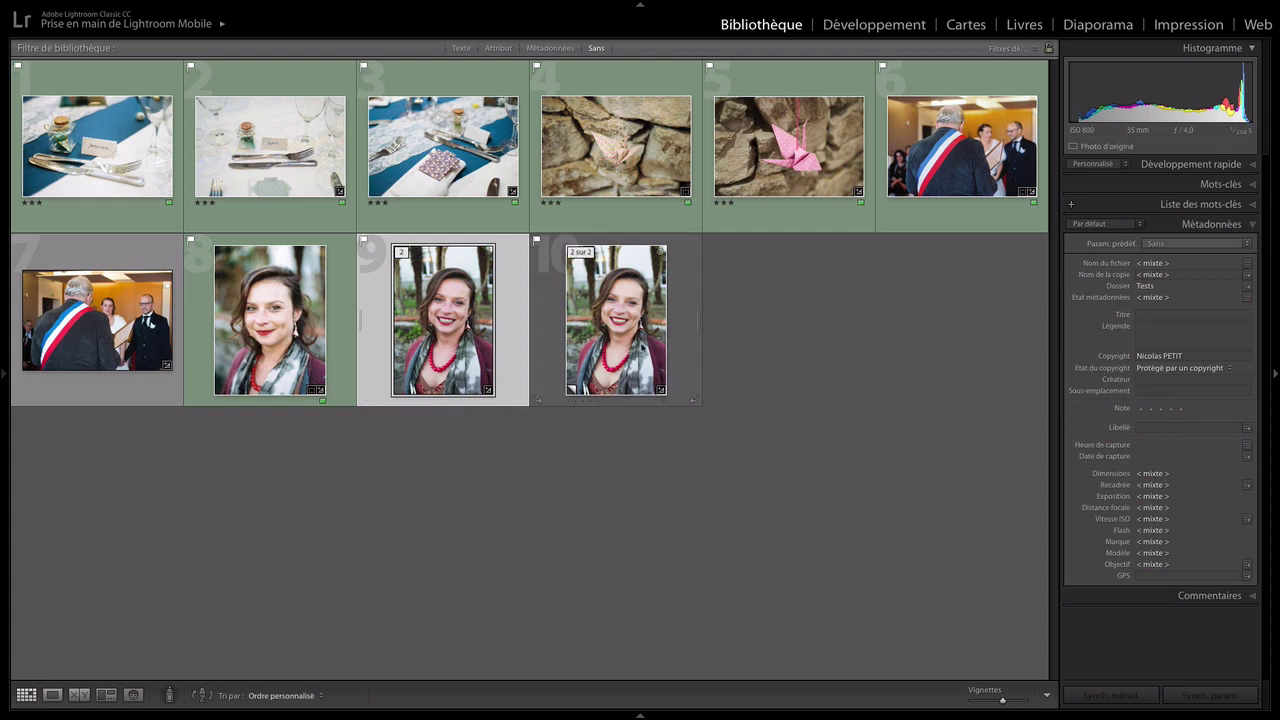
pyautogui.click(79, 694)
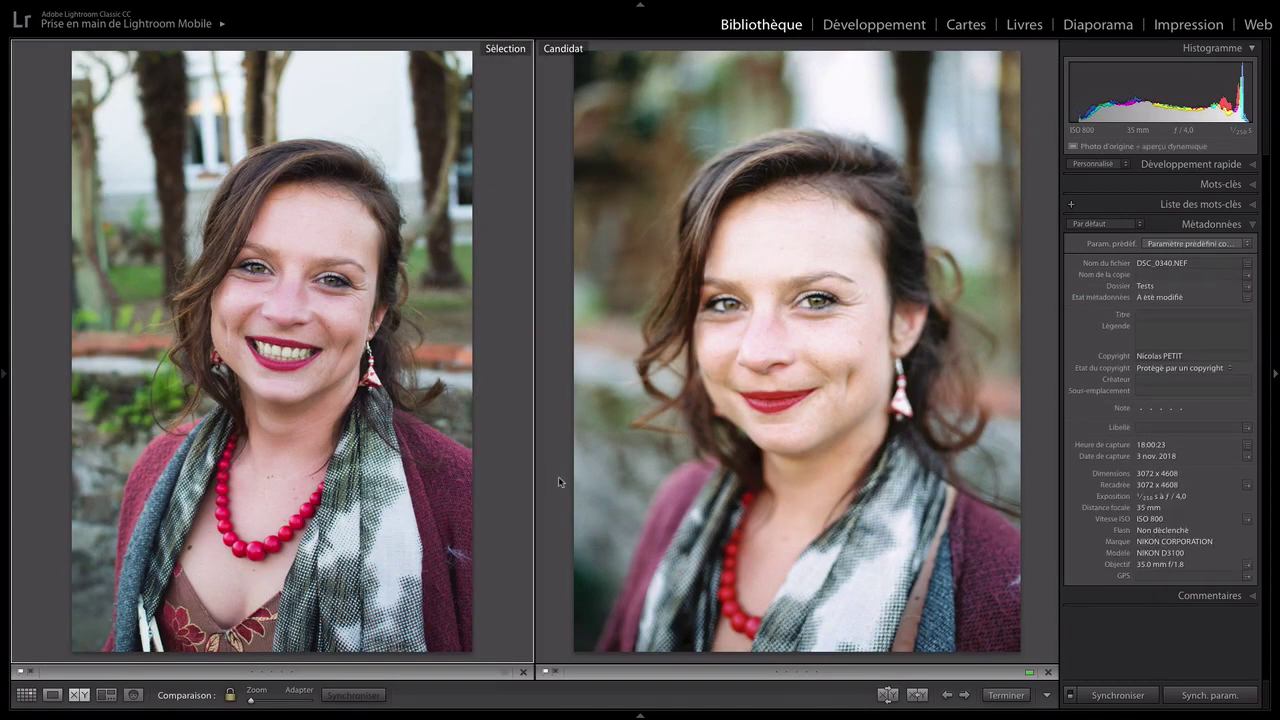
pyautogui.press('Right')
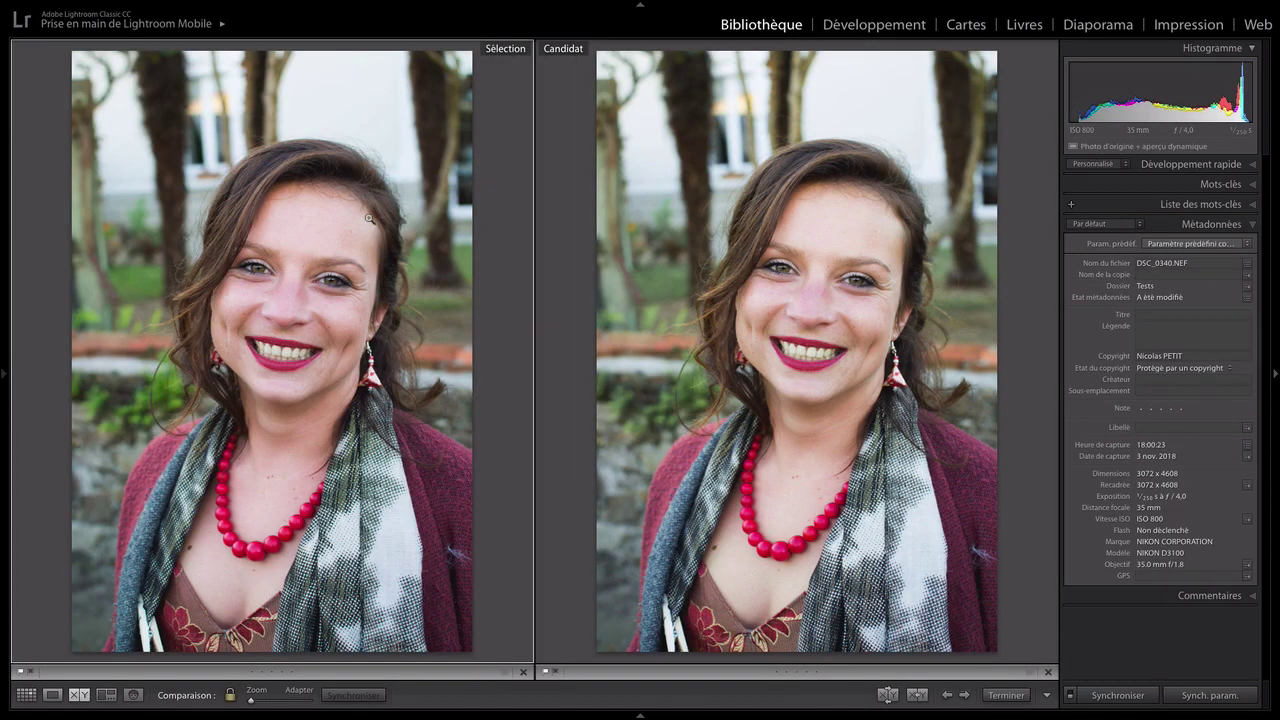